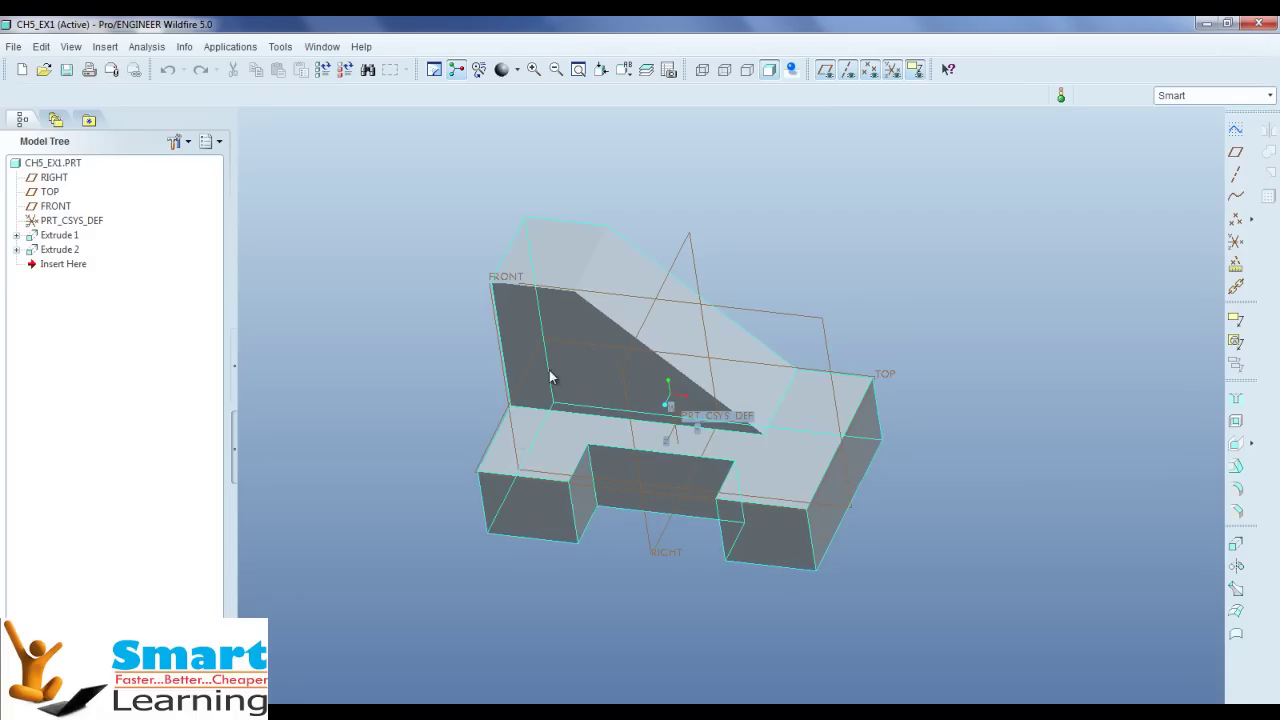
# - Highlight the RIGHT, TOP and FRONT datum planes in the model to examine how they are oriented
pyautogui.click(688, 242)
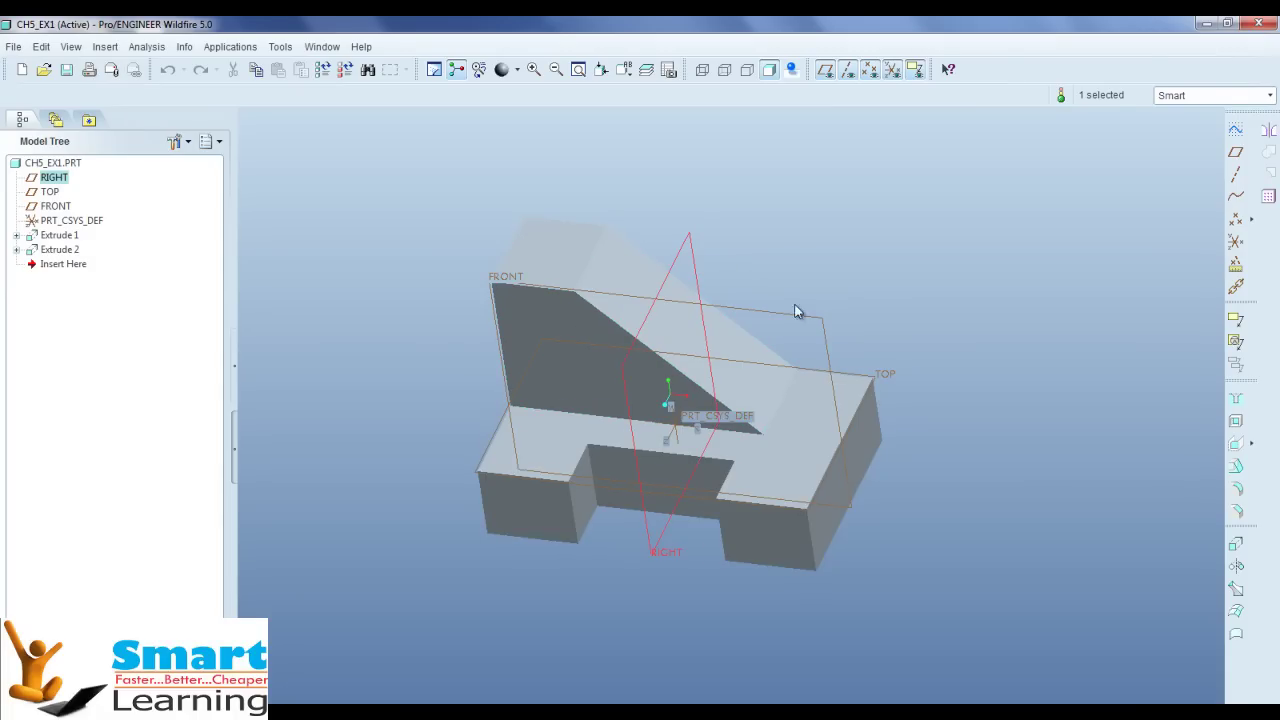
pyautogui.click(798, 316)
pyautogui.moveTo(900, 322); pyautogui.dragTo(905, 289, button='middle')
pyautogui.click(905, 289)
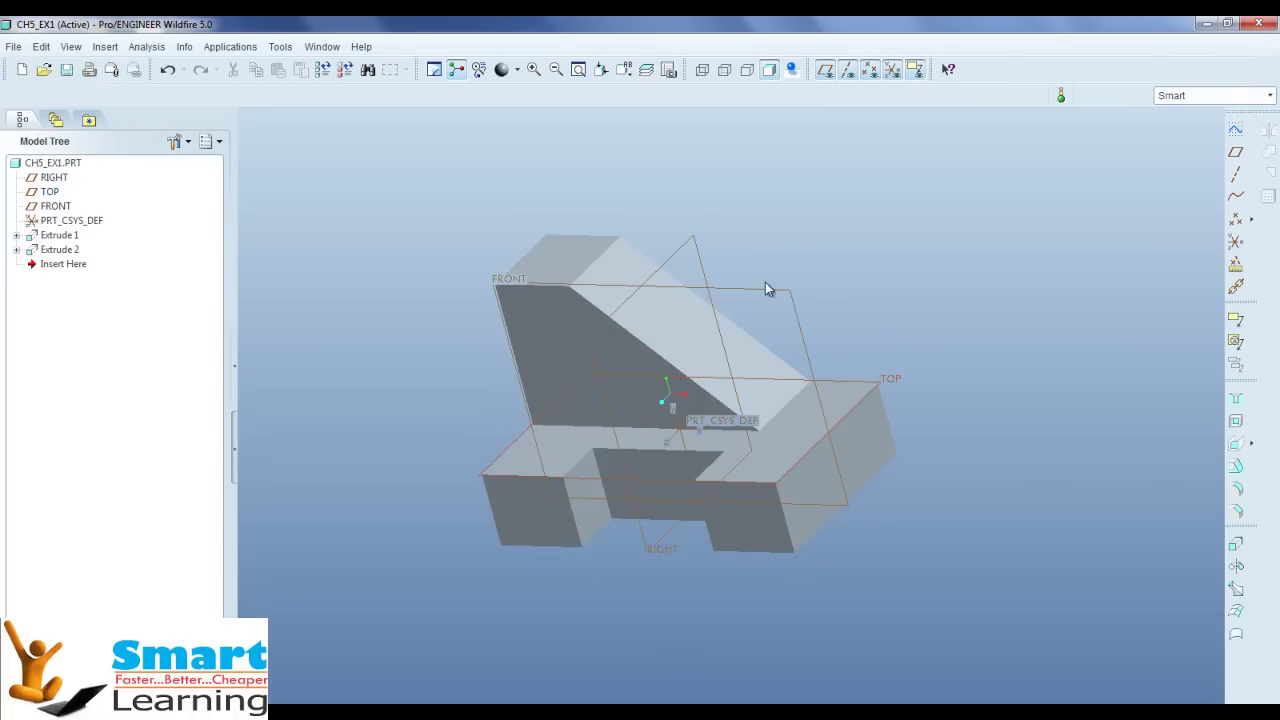
pyautogui.click(53, 178)
pyautogui.click(50, 191)
pyautogui.click(55, 206)
pyautogui.click(320, 266)
# - Switch to the Adobe Reader slides and read the pages on default datum planes and the Rename dialog box
pyautogui.hotkey('alt', 'Tab')
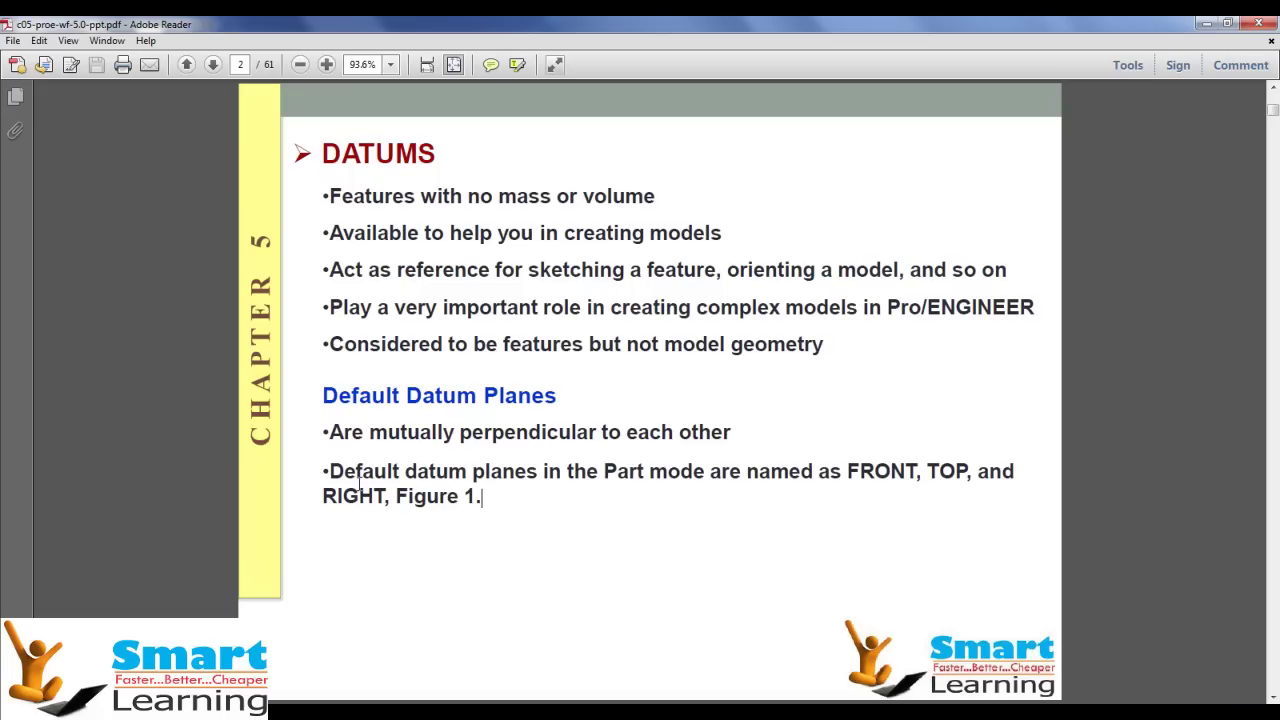
pyautogui.scroll(-1, 358, 483)
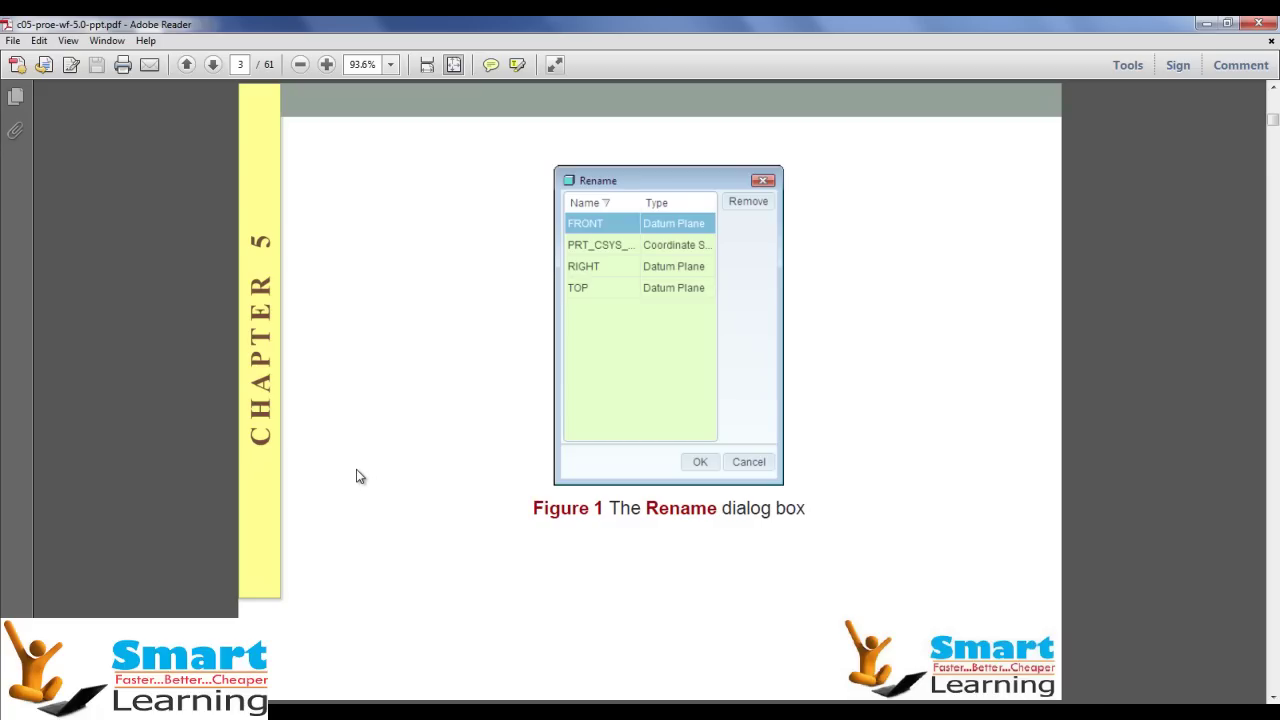
pyautogui.scroll(-1, 358, 472)
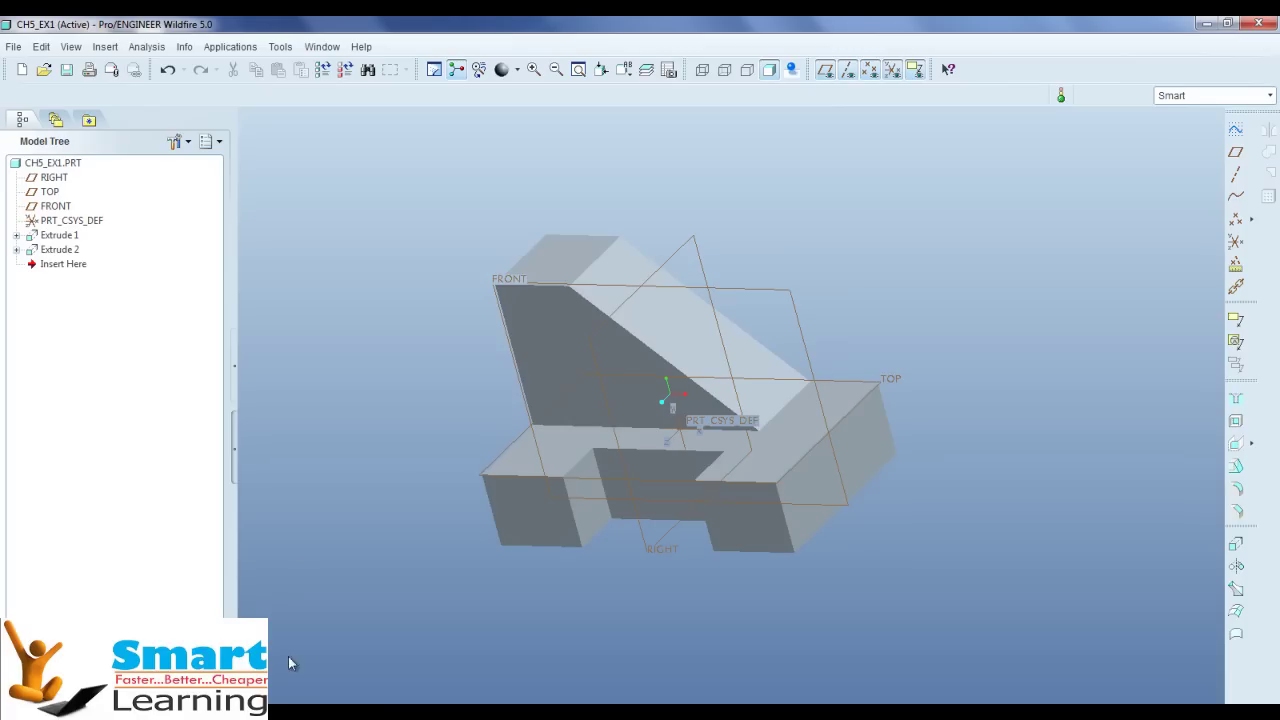
# - Open the RIGHT datum plane's name for editing and close it with the same name
pyautogui.rightClick(46, 178)
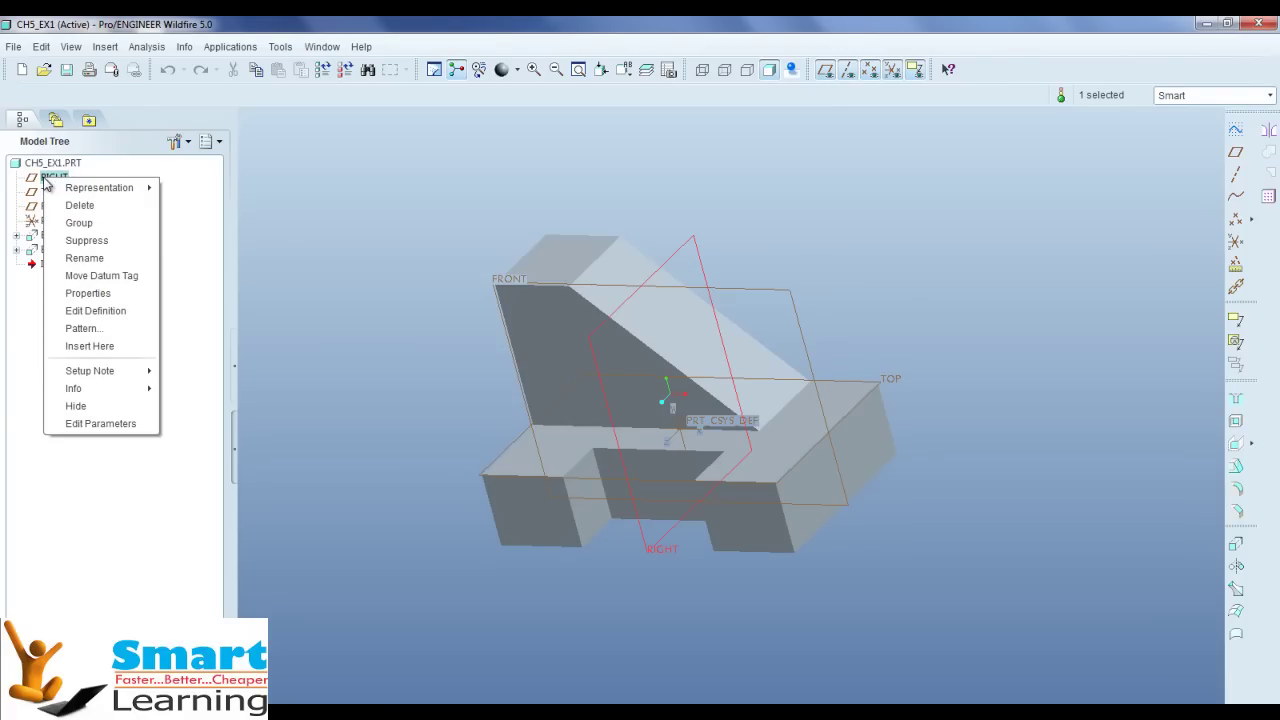
pyautogui.click(82, 257)
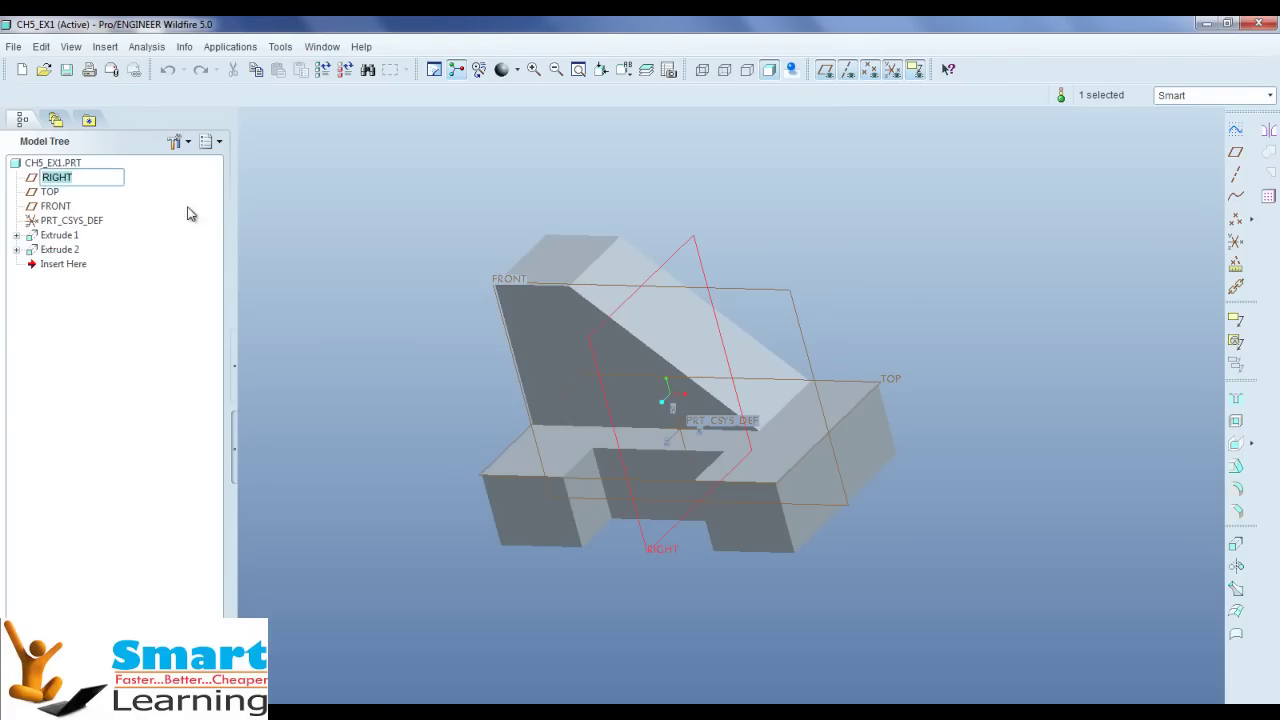
pyautogui.press('Return')
pyautogui.click(285, 225)
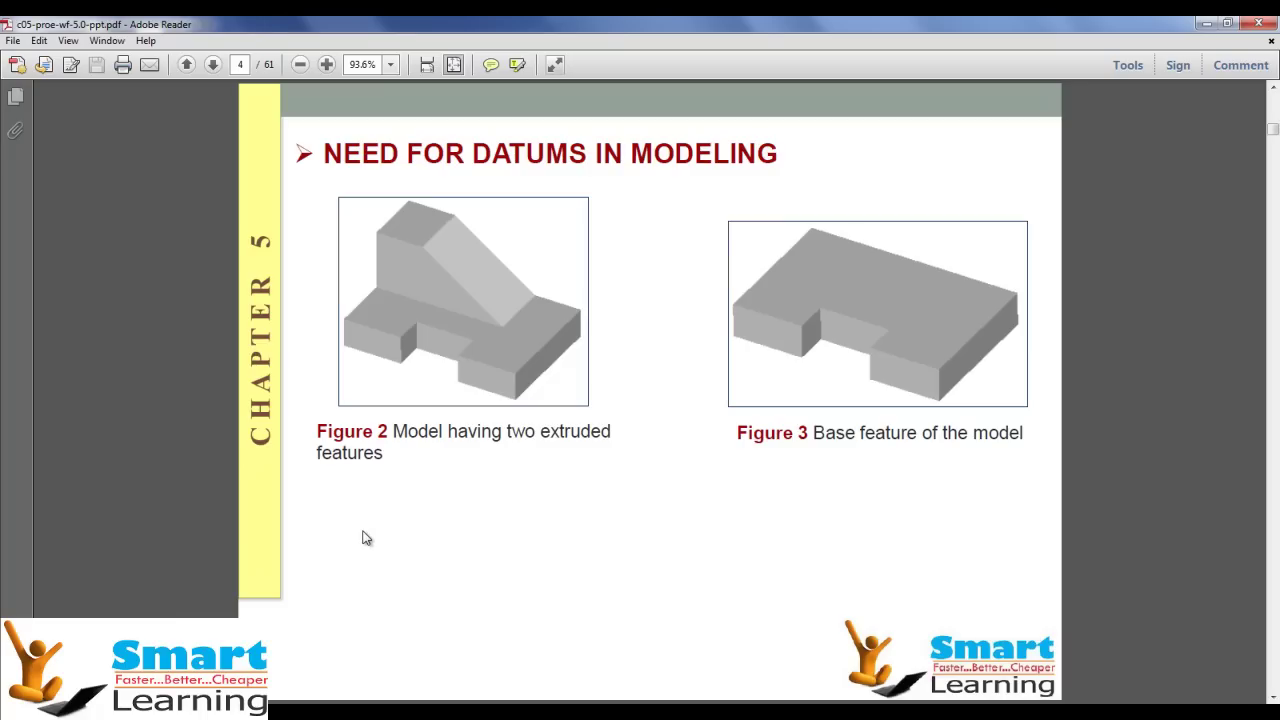
# - Switch back to Pro/ENGINEER and roll the model back by moving the insertion point above Extrude 2
pyautogui.click(290, 700)
pyautogui.moveTo(449, 567); pyautogui.dragTo(431, 494, button='middle')
pyautogui.moveTo(52, 271); pyautogui.dragTo(55, 246)
pyautogui.moveTo(478, 395); pyautogui.dragTo(803, 391, button='middle')
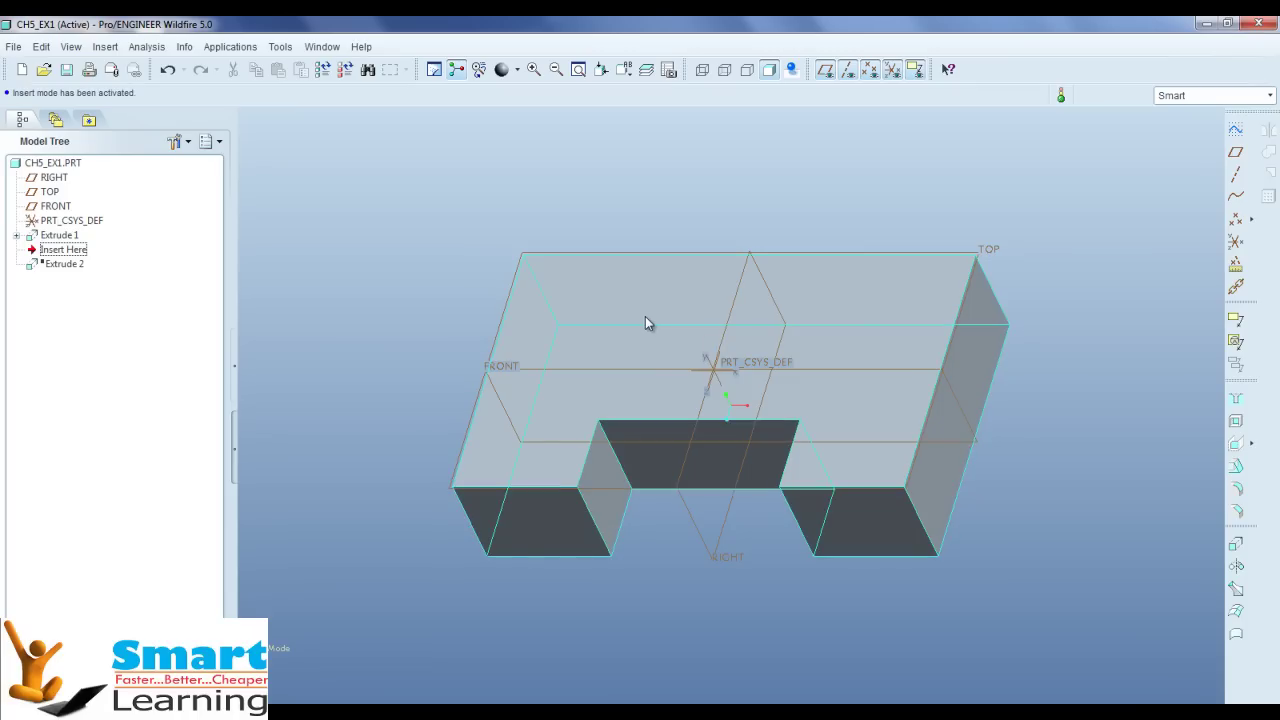
# - Open Extrude 1's sketch, examine how the base profile relates to the datum planes, and close the sketch
pyautogui.click(16, 235)
pyautogui.click(47, 252)
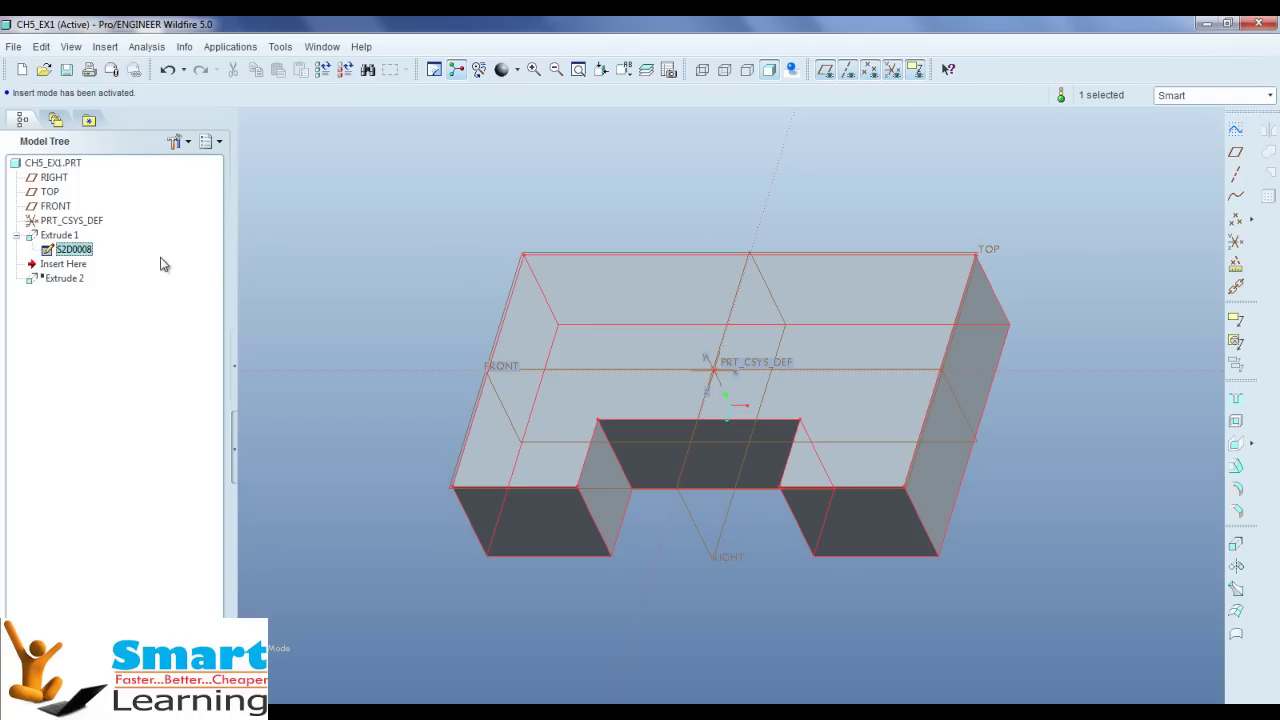
pyautogui.rightClick(83, 250)
pyautogui.click(133, 275)
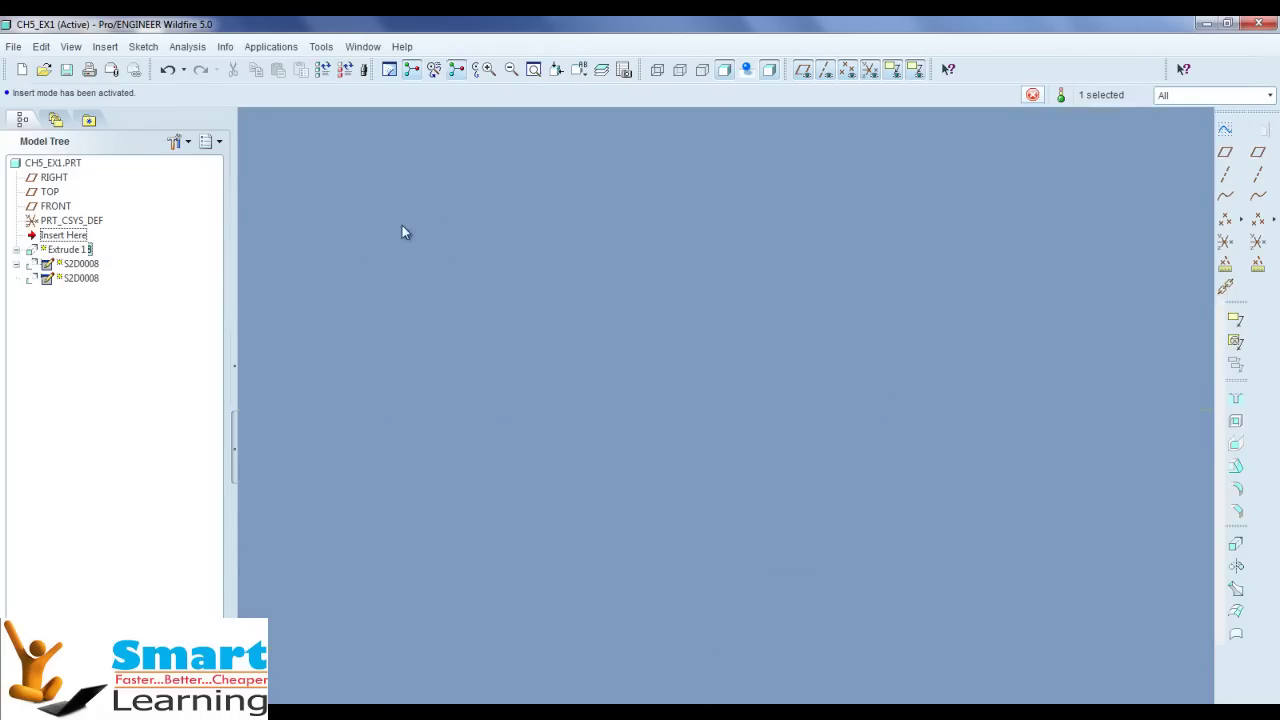
pyautogui.scroll(6, 909, 450)
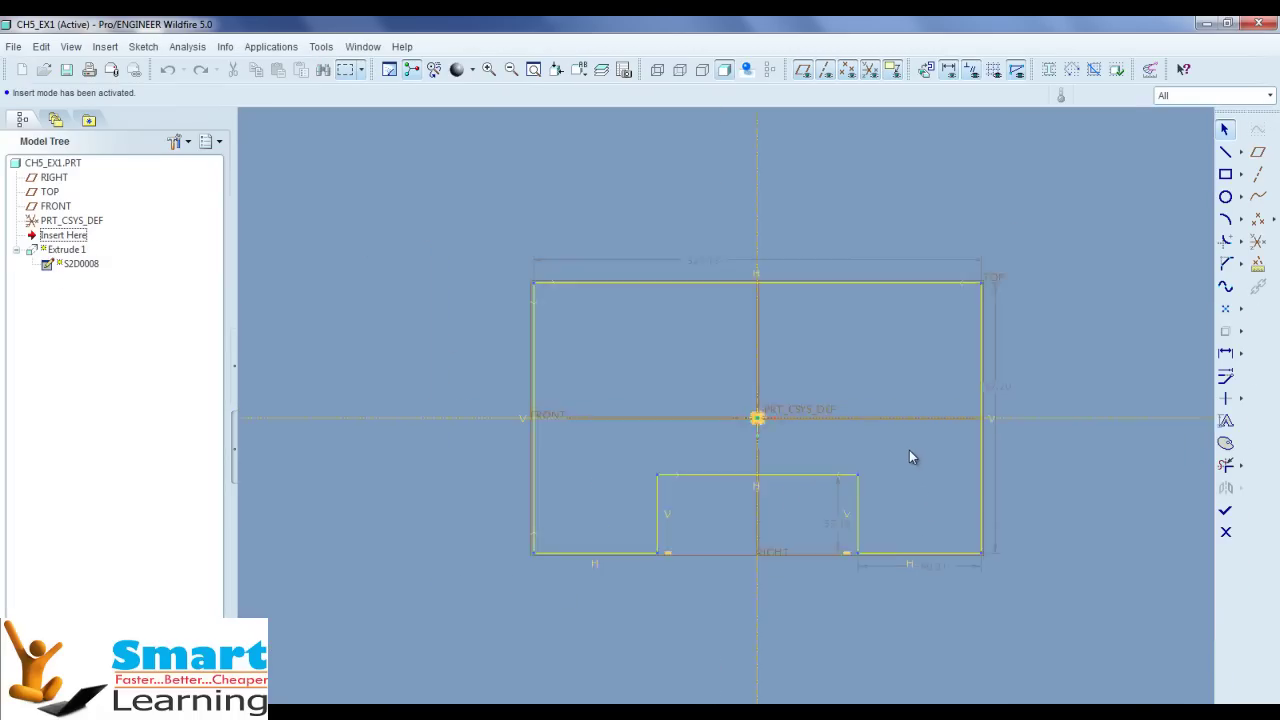
pyautogui.scroll(-2, 979, 457)
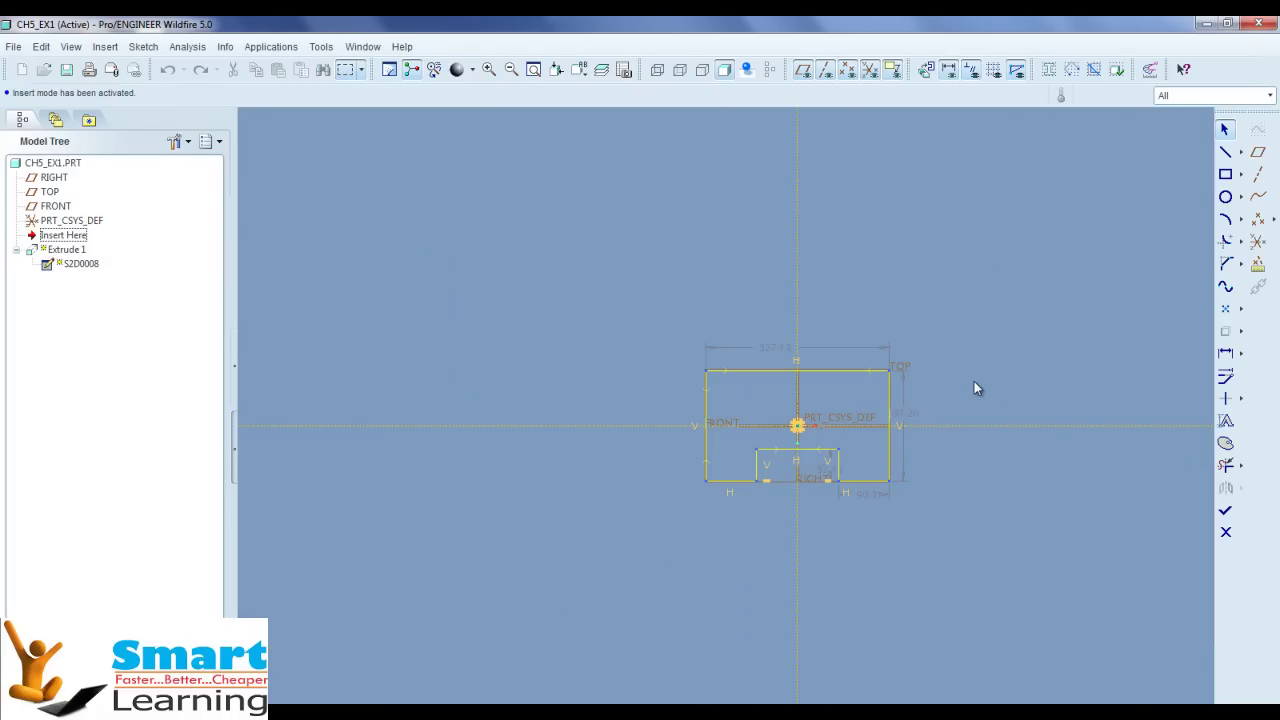
pyautogui.moveTo(976, 388); pyautogui.dragTo(785, 362, button='middle')
pyautogui.scroll(3, 800, 358)
pyautogui.scroll(-3, 840, 330)
pyautogui.moveTo(538, 435)
pyautogui.mouseDown(button='middle')
pyautogui.moveTo(497, 386)
pyautogui.moveTo(520, 411)
pyautogui.mouseUp(button='middle')
pyautogui.scroll(-3, 708, 399)
pyautogui.moveTo(745, 483); pyautogui.dragTo(785, 519, button='middle')
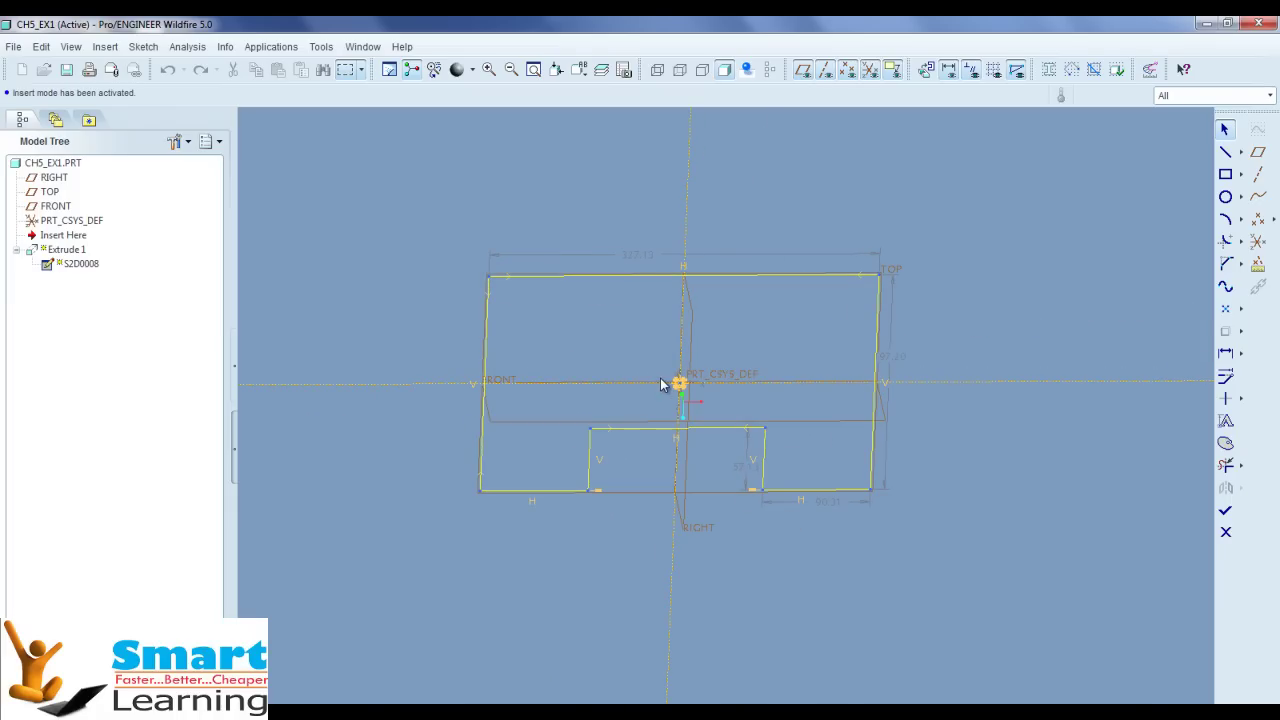
pyautogui.click(1226, 512)
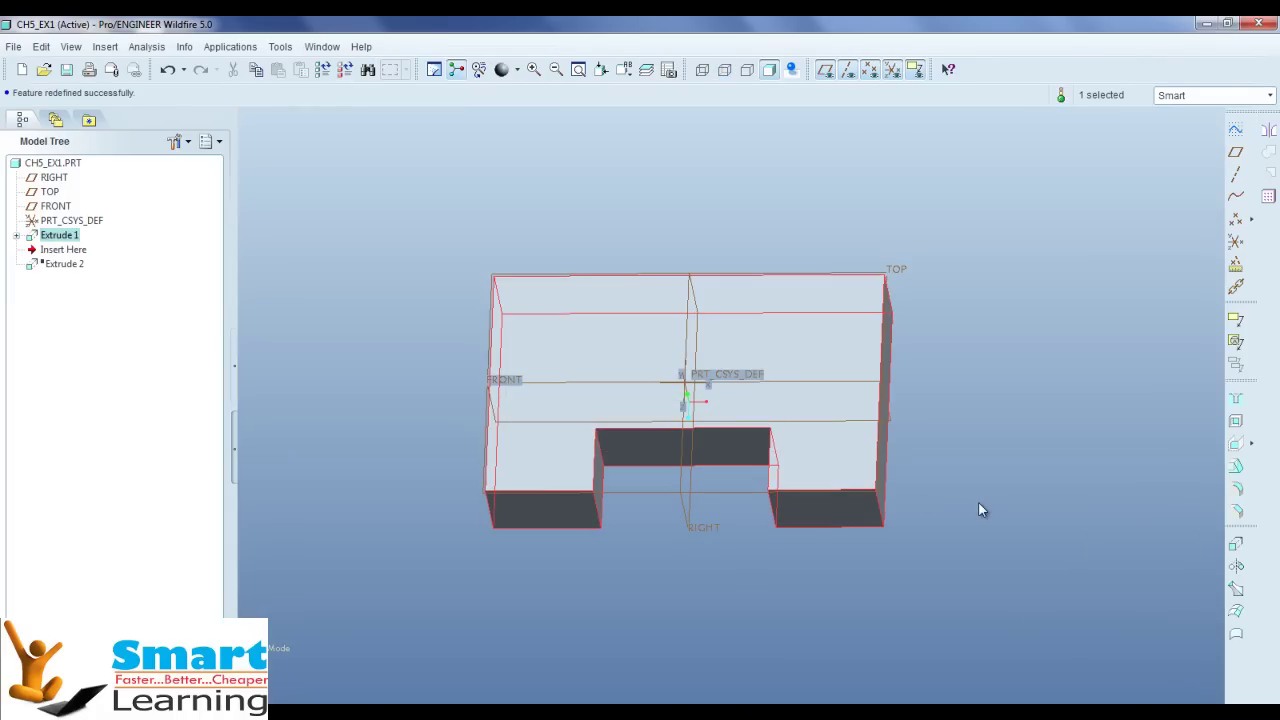
# - Move the insertion point back below Extrude 2 to restore the wedge feature
pyautogui.click(978, 499)
pyautogui.moveTo(60, 249); pyautogui.dragTo(68, 263)
pyautogui.click(64, 251)
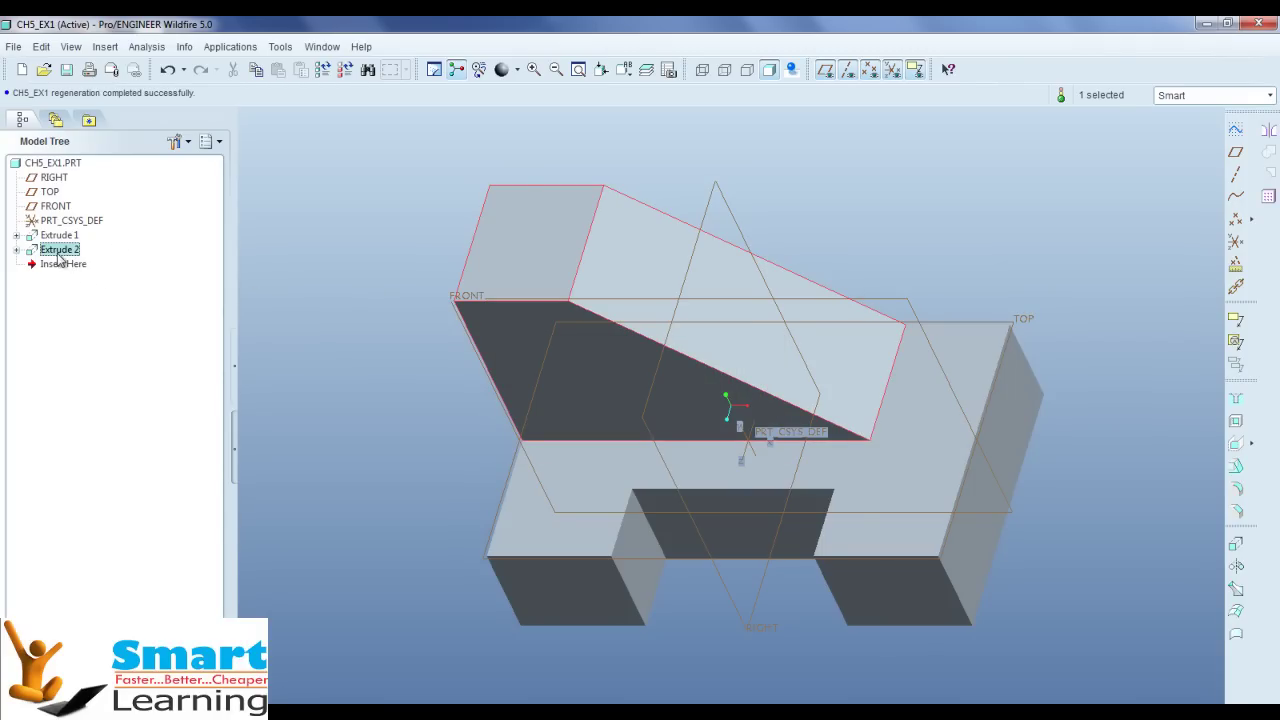
# - Open Extrude 2's sketch, examine how the wedge profile lies on its sketching plane, and close the sketch
pyautogui.click(16, 249)
pyautogui.rightClick(52, 264)
pyautogui.click(104, 293)
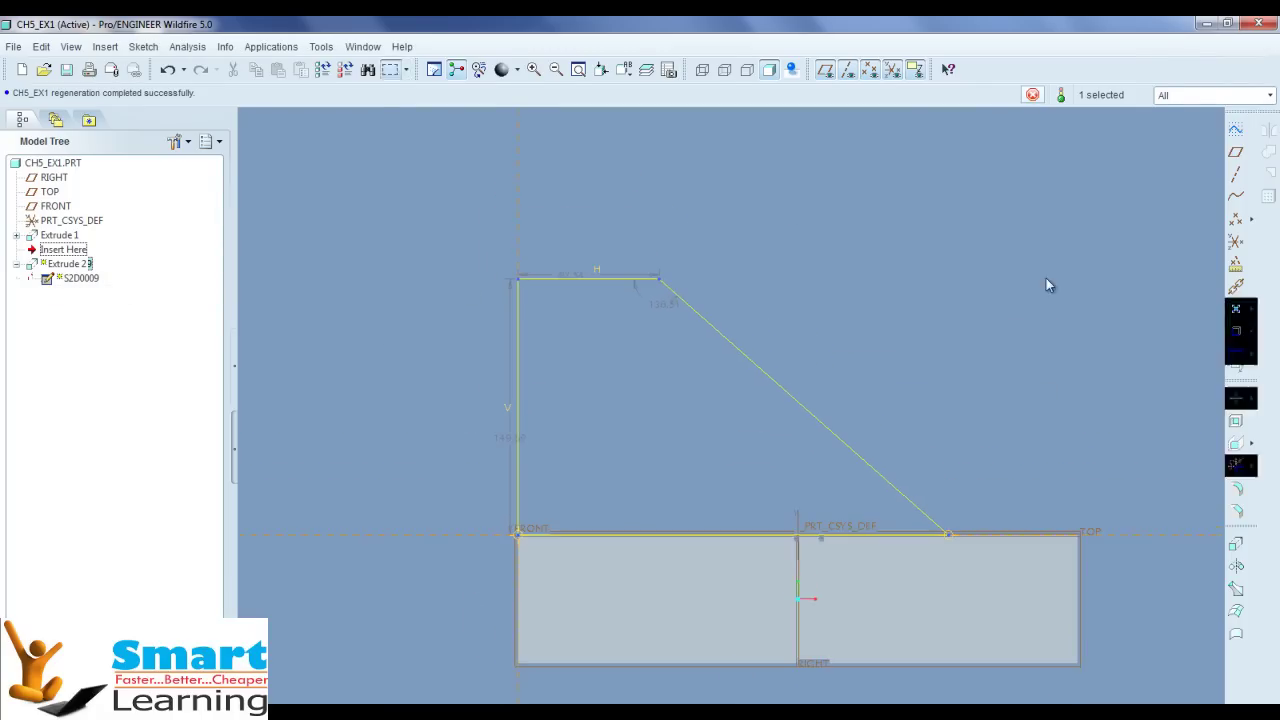
pyautogui.moveTo(857, 400)
pyautogui.mouseDown(button='middle')
pyautogui.moveTo(874, 380)
pyautogui.moveTo(822, 396)
pyautogui.mouseUp(button='middle')
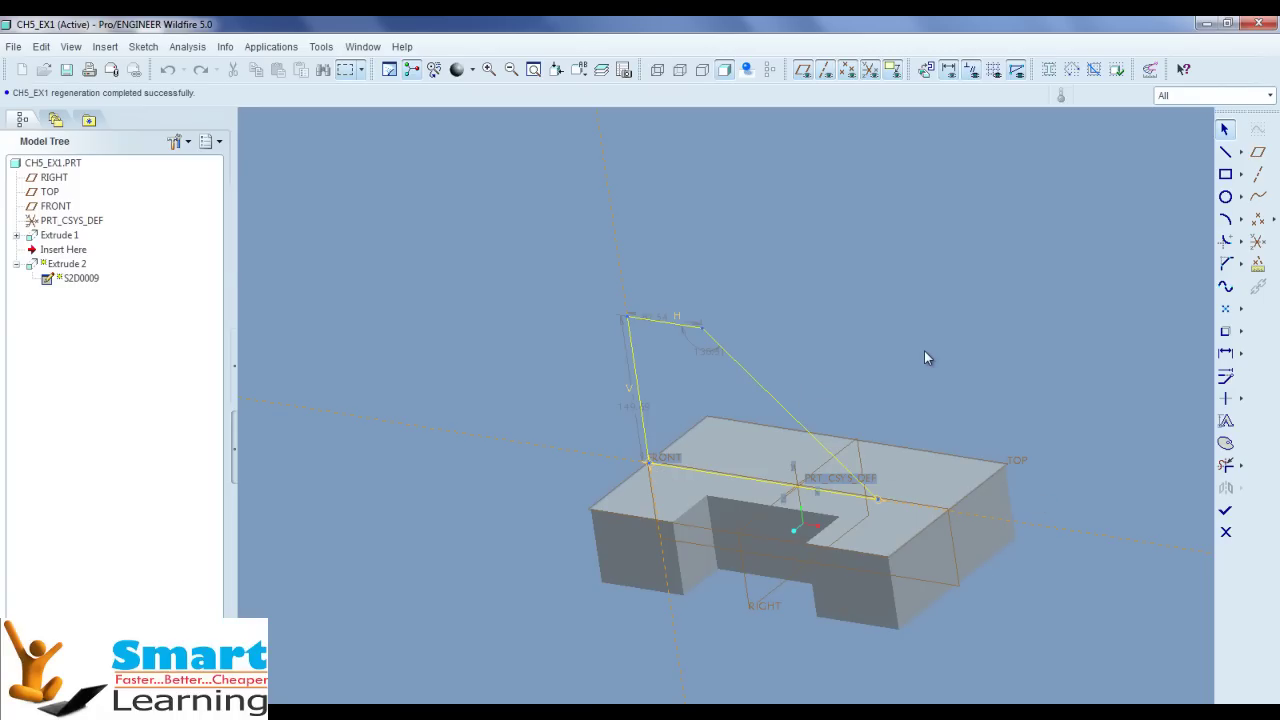
pyautogui.click(1225, 510)
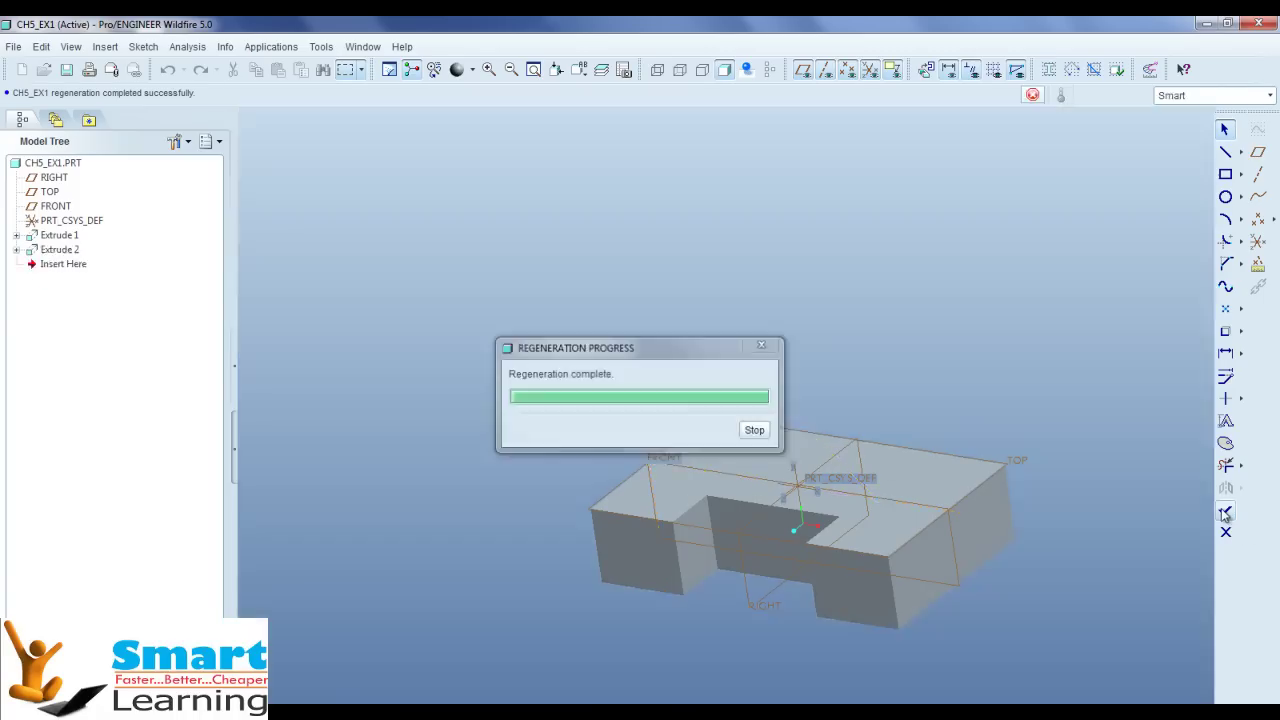
pyautogui.moveTo(557, 365); pyautogui.dragTo(625, 351, button='middle')
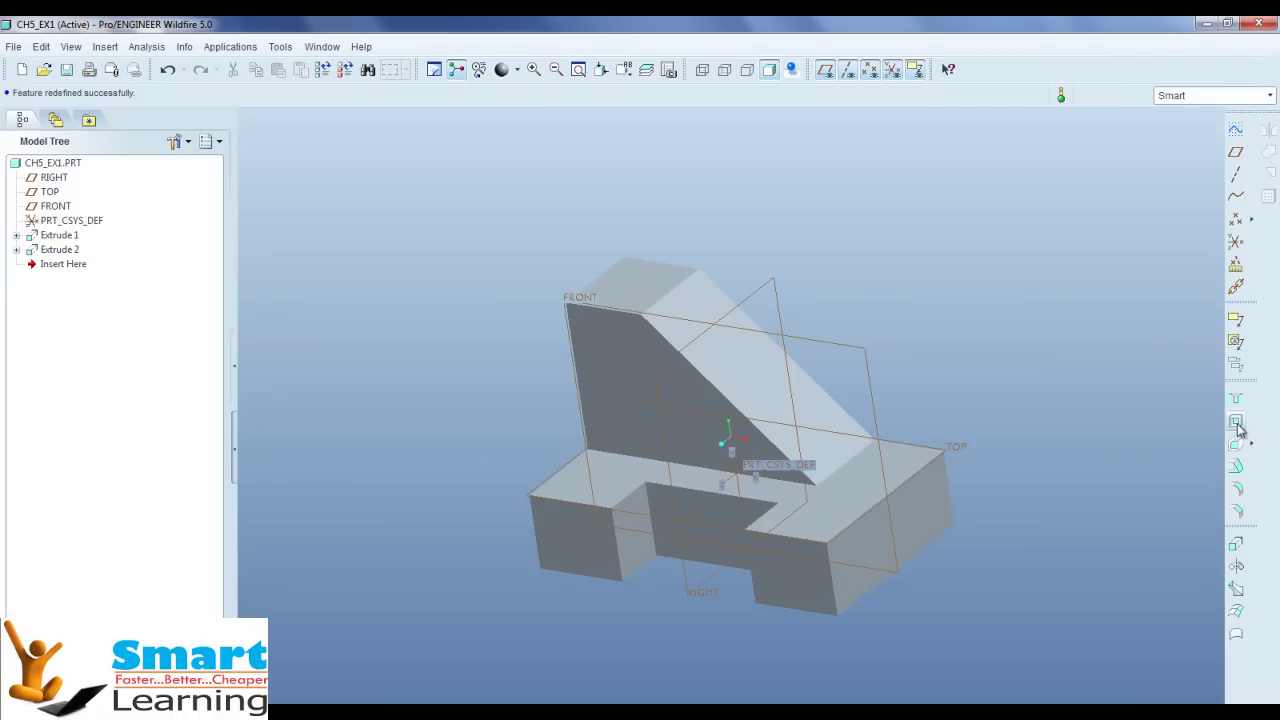
# - Start a new Extrude with an internal sketch placed on the FRONT datum plane
pyautogui.click(1236, 544)
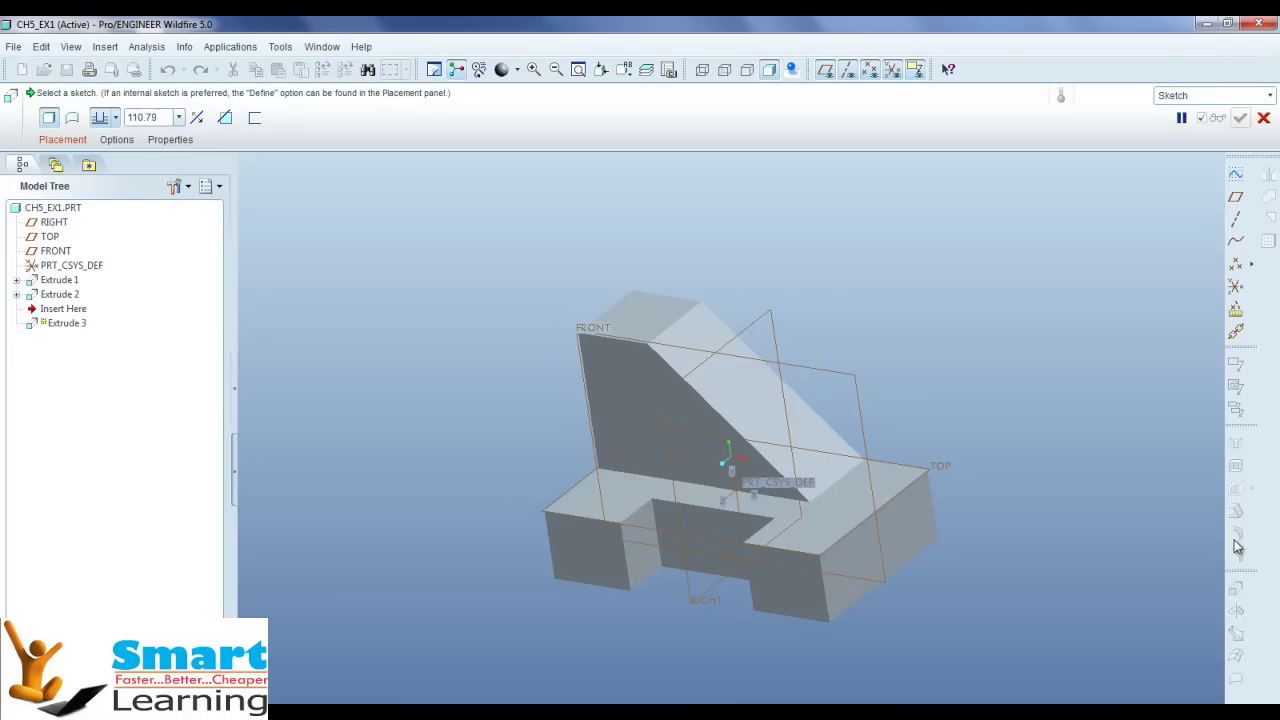
pyautogui.click(70, 142)
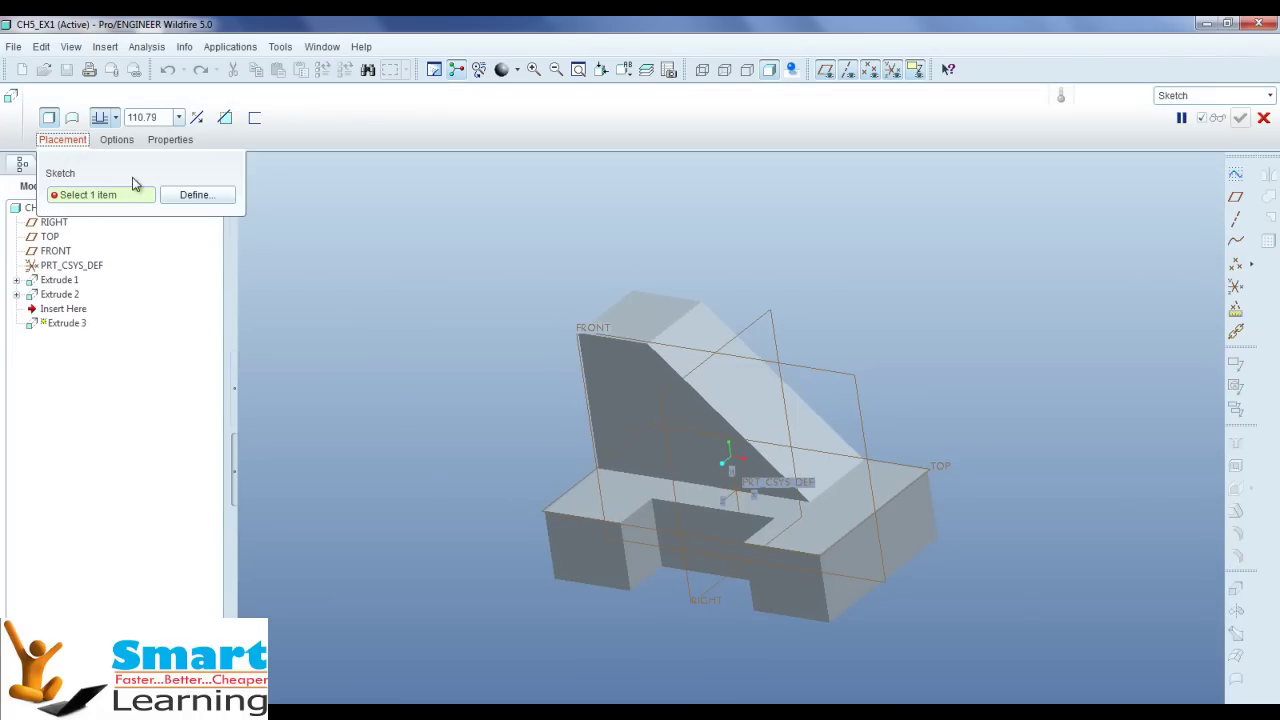
pyautogui.click(190, 195)
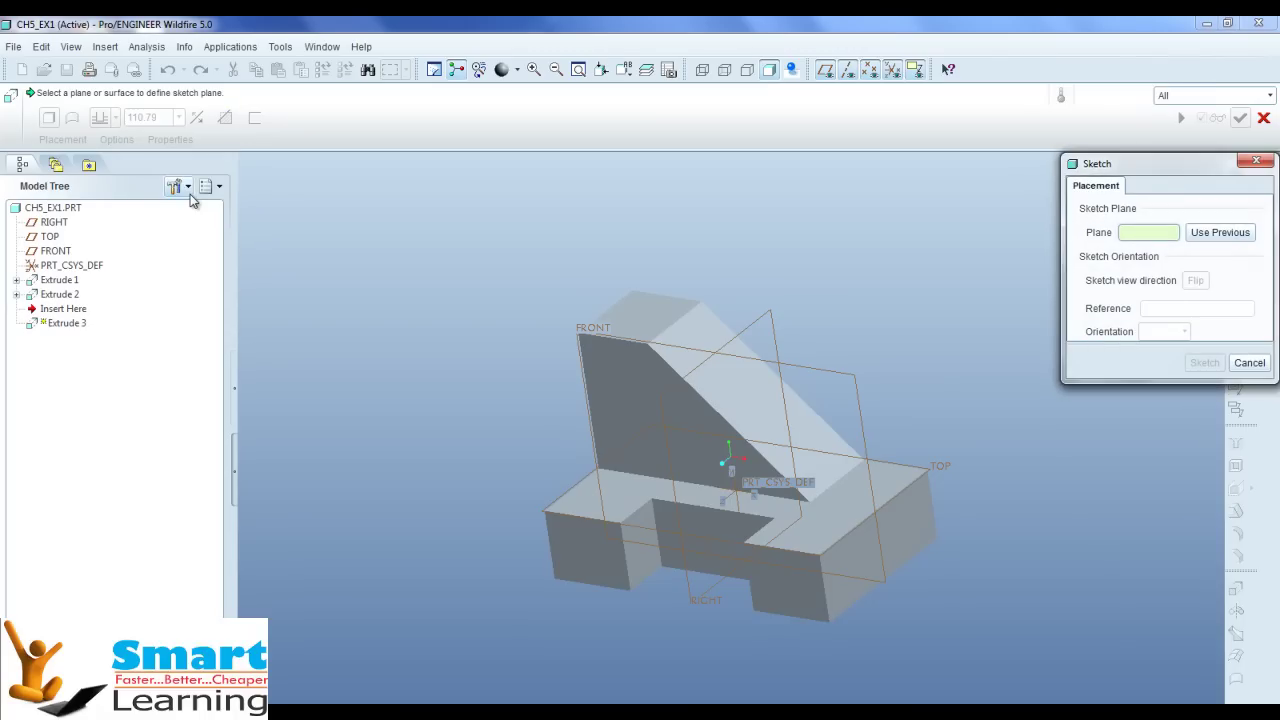
pyautogui.click(817, 371)
pyautogui.click(1204, 362)
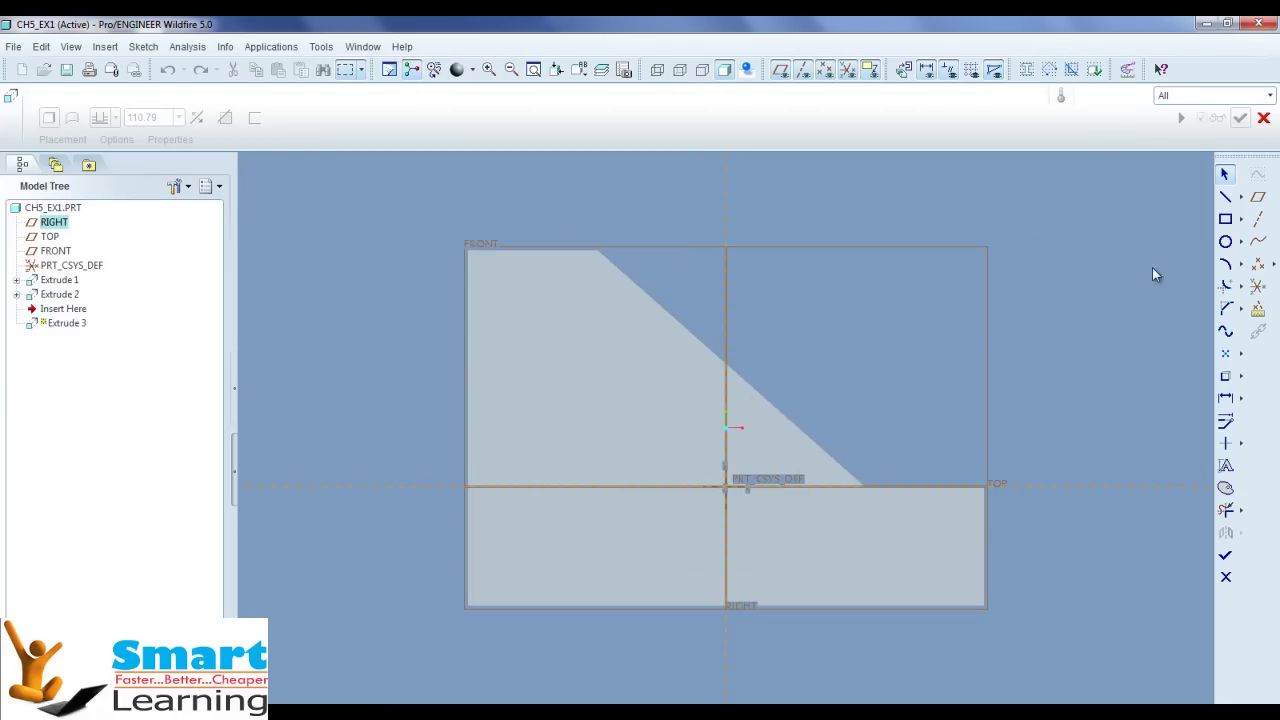
# - Draw a rectangle crossing the wedge's sloped edge and set its width to 150
pyautogui.click(1225, 218)
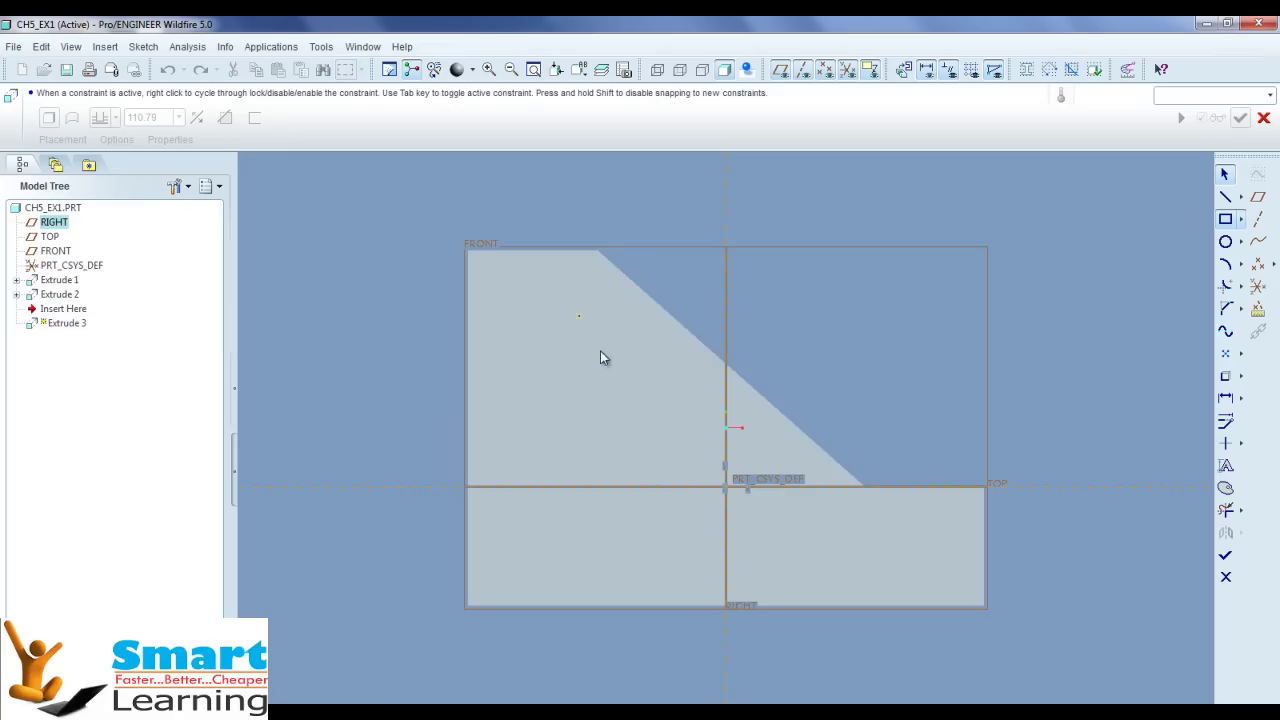
pyautogui.click(808, 392)
pyautogui.click(1222, 176)
pyautogui.doubleClick(663, 295)
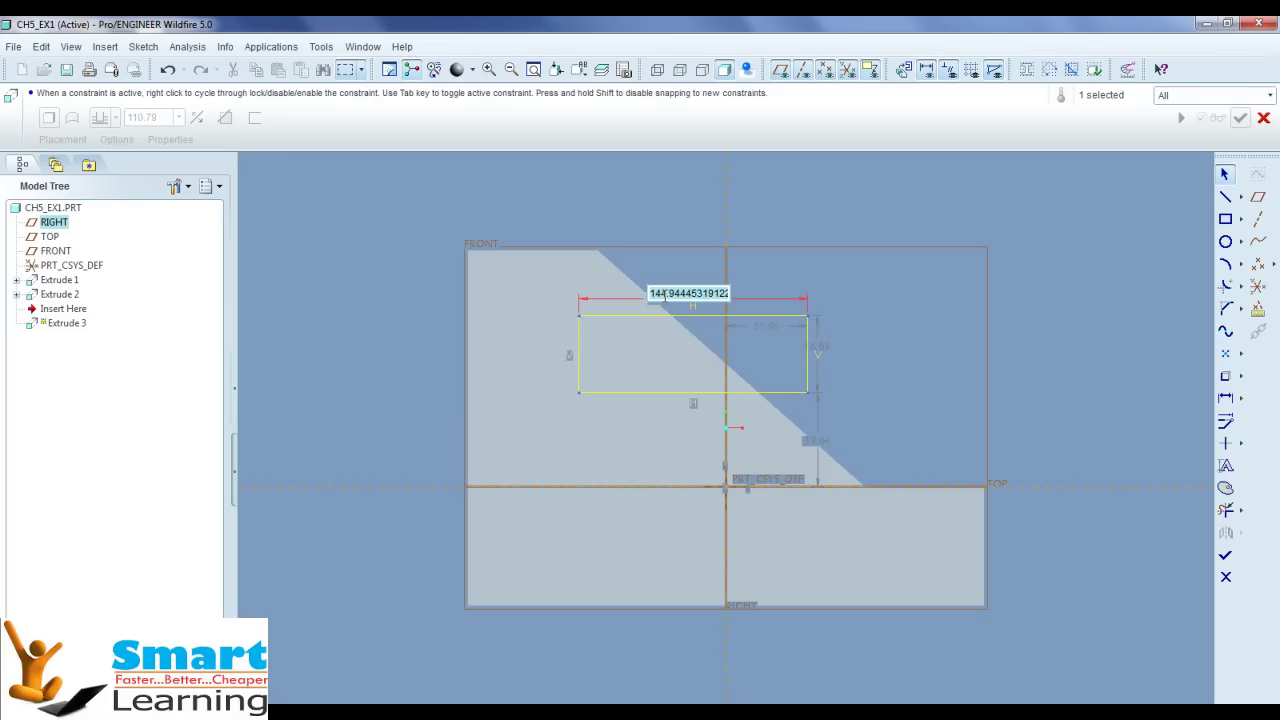
pyautogui.write('150')
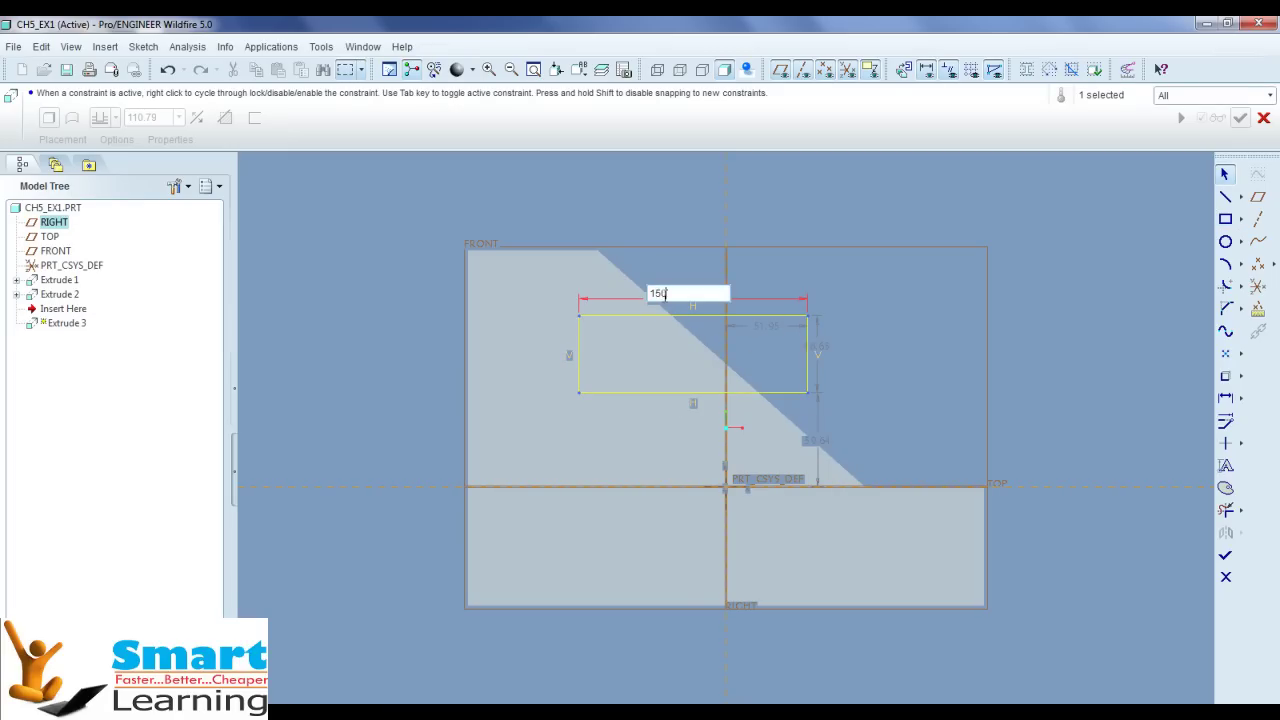
pyautogui.press('Return')
# - Dimension the rectangle's near vertical side from the wedge's vertical edge at 75
pyautogui.click(1226, 512)
pyautogui.click(466, 357)
pyautogui.click(570, 358)
pyautogui.middleClick(520, 349)
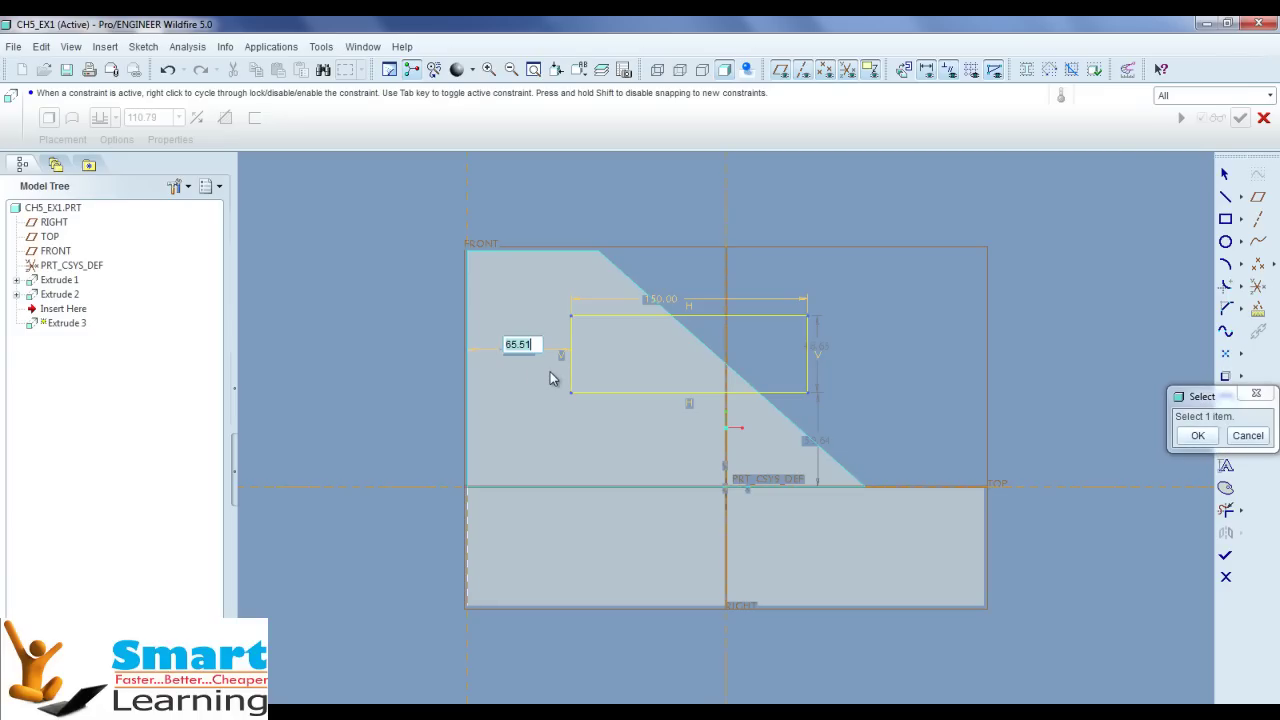
pyautogui.write('75')
pyautogui.press('Return')
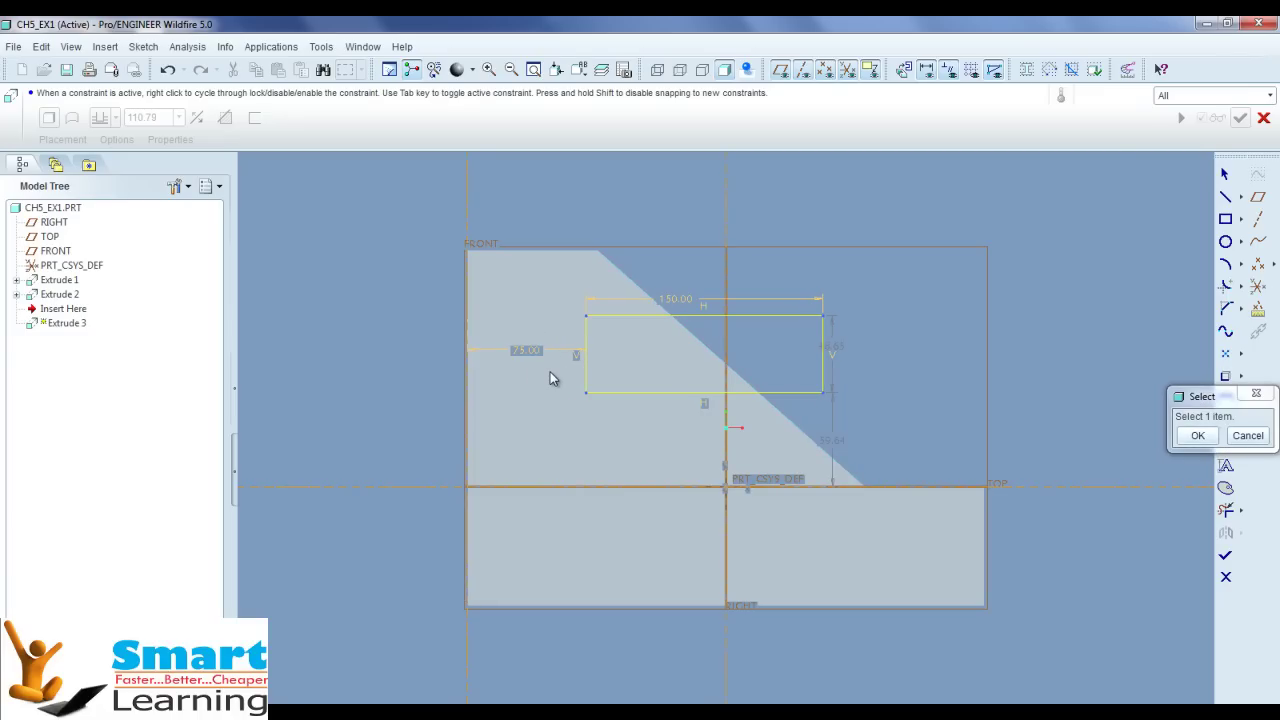
pyautogui.click(1197, 435)
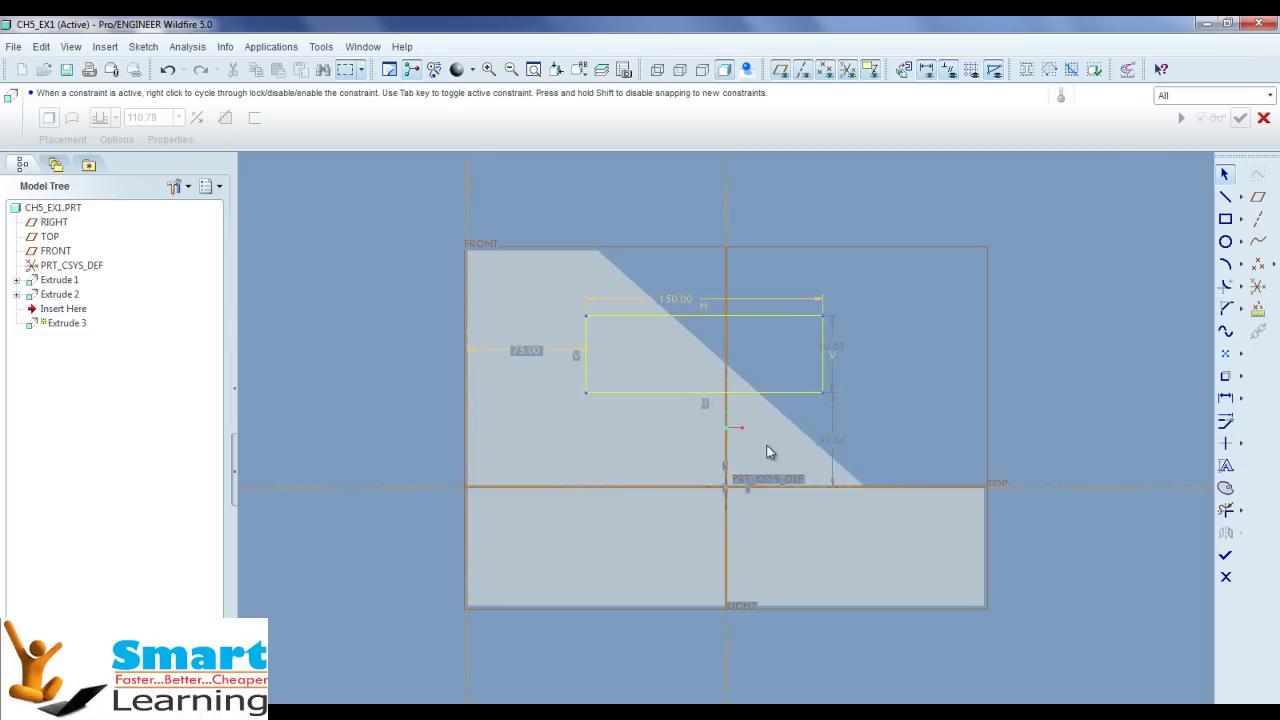
# - Set the rectangle's distance above the TOP plane to 60 and its height to 55
pyautogui.doubleClick(838, 448)
pyautogui.write('60')
pyautogui.press('Return')
pyautogui.doubleClick(838, 349)
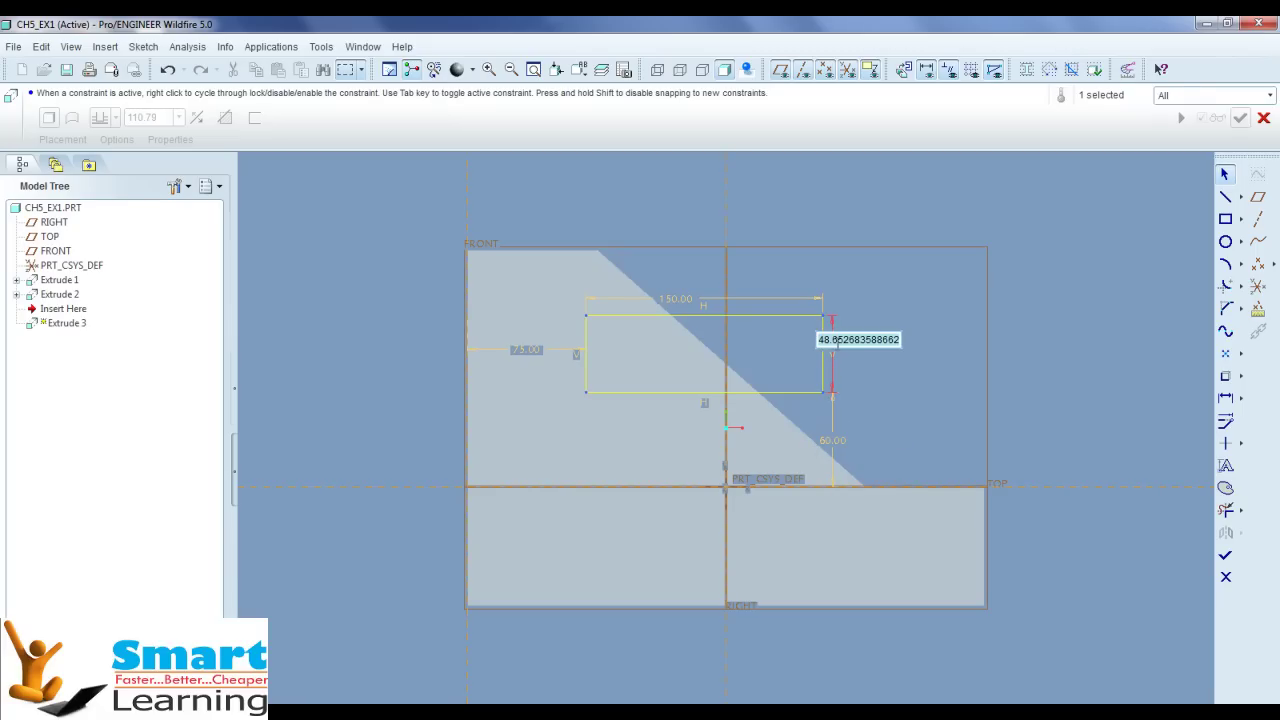
pyautogui.write('55')
pyautogui.press('Return')
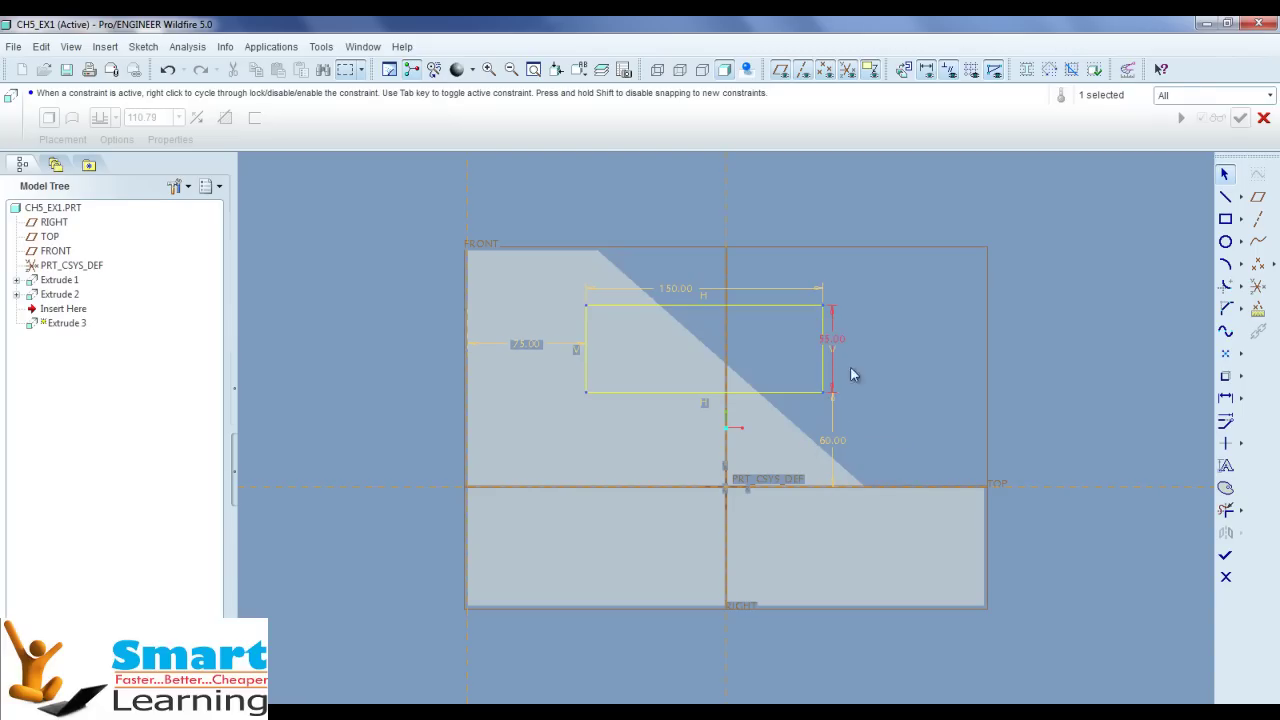
# - Finish the rectangle sketch and set the extrusion depth to 55
pyautogui.click(1226, 556)
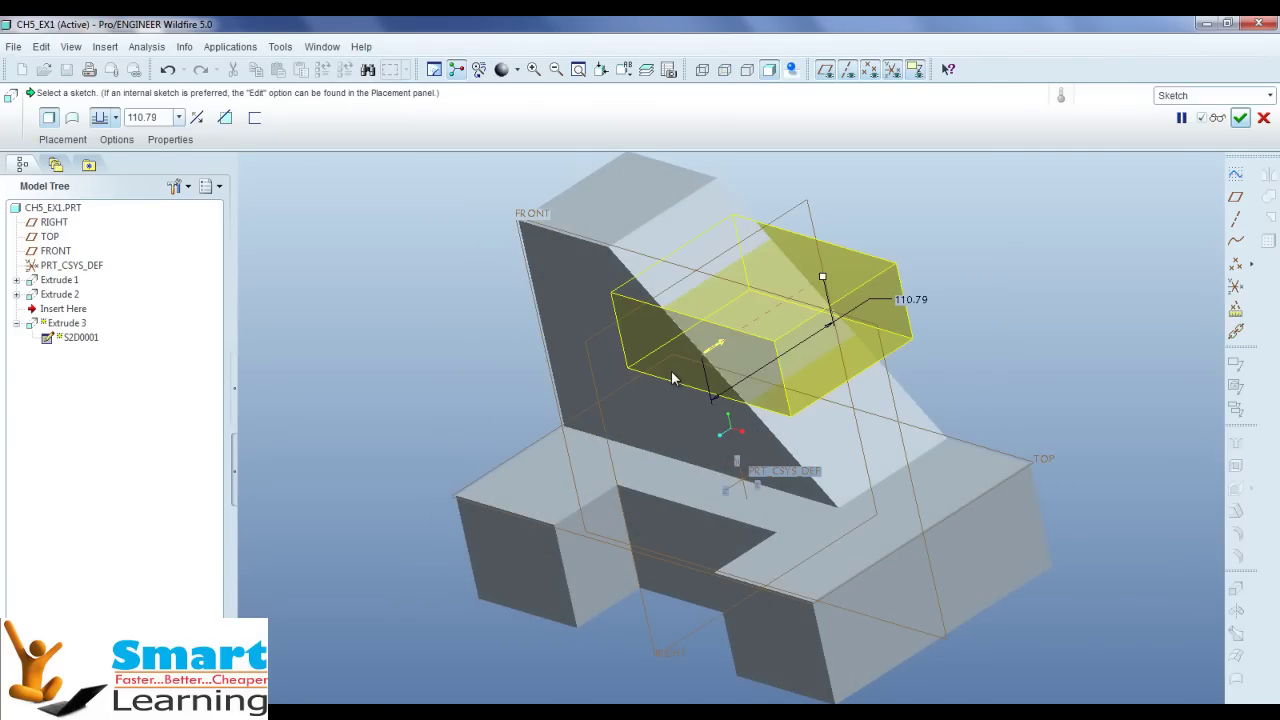
pyautogui.moveTo(822, 278); pyautogui.dragTo(770, 313)
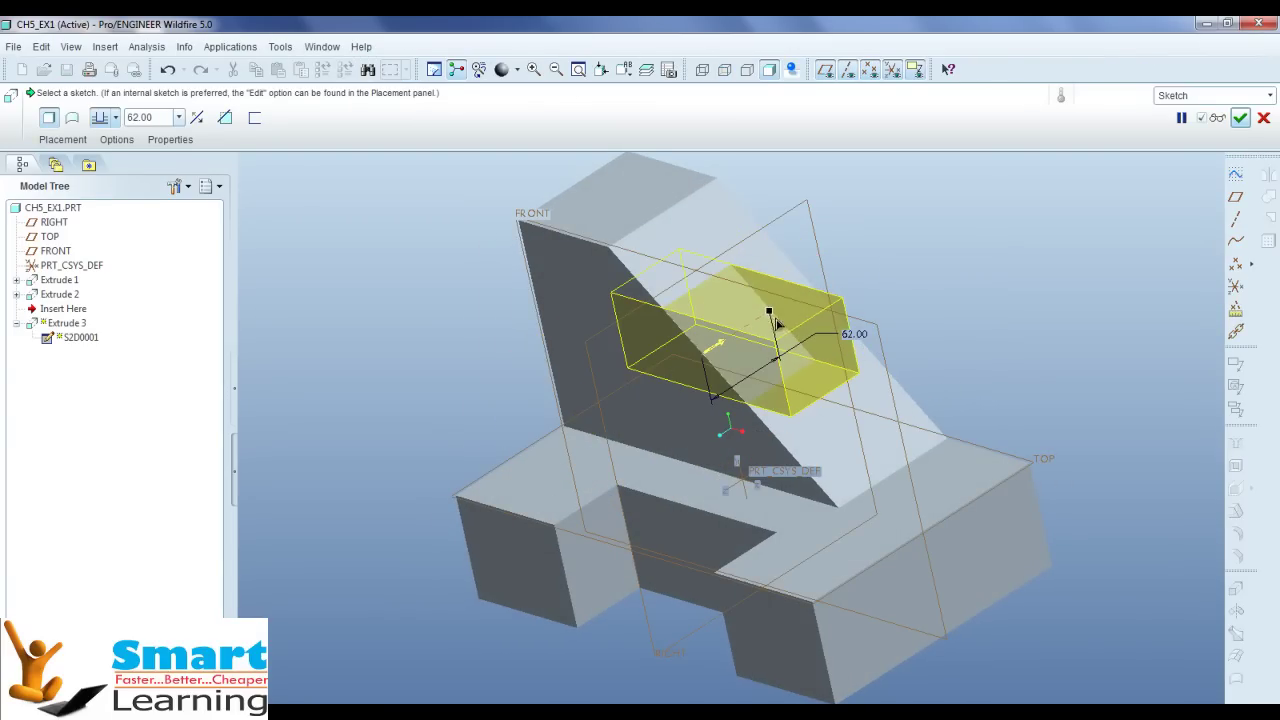
pyautogui.doubleClick(155, 117)
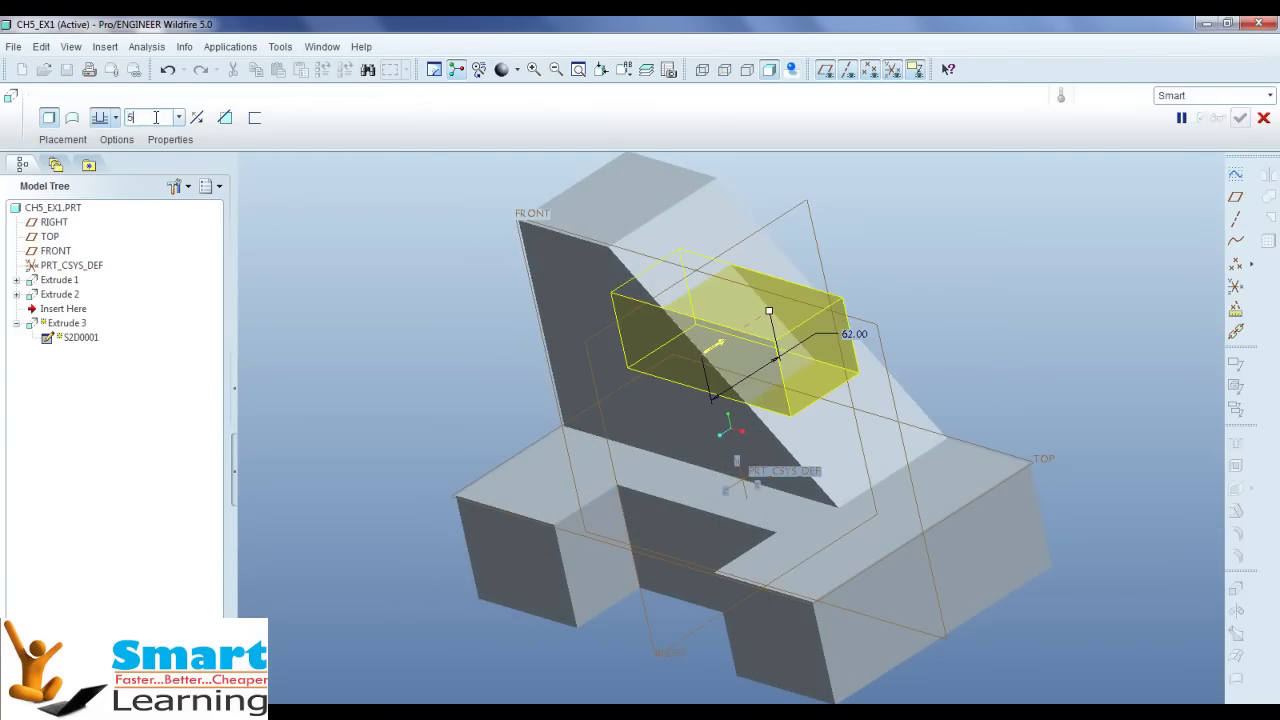
pyautogui.write('55')
pyautogui.press('Return')
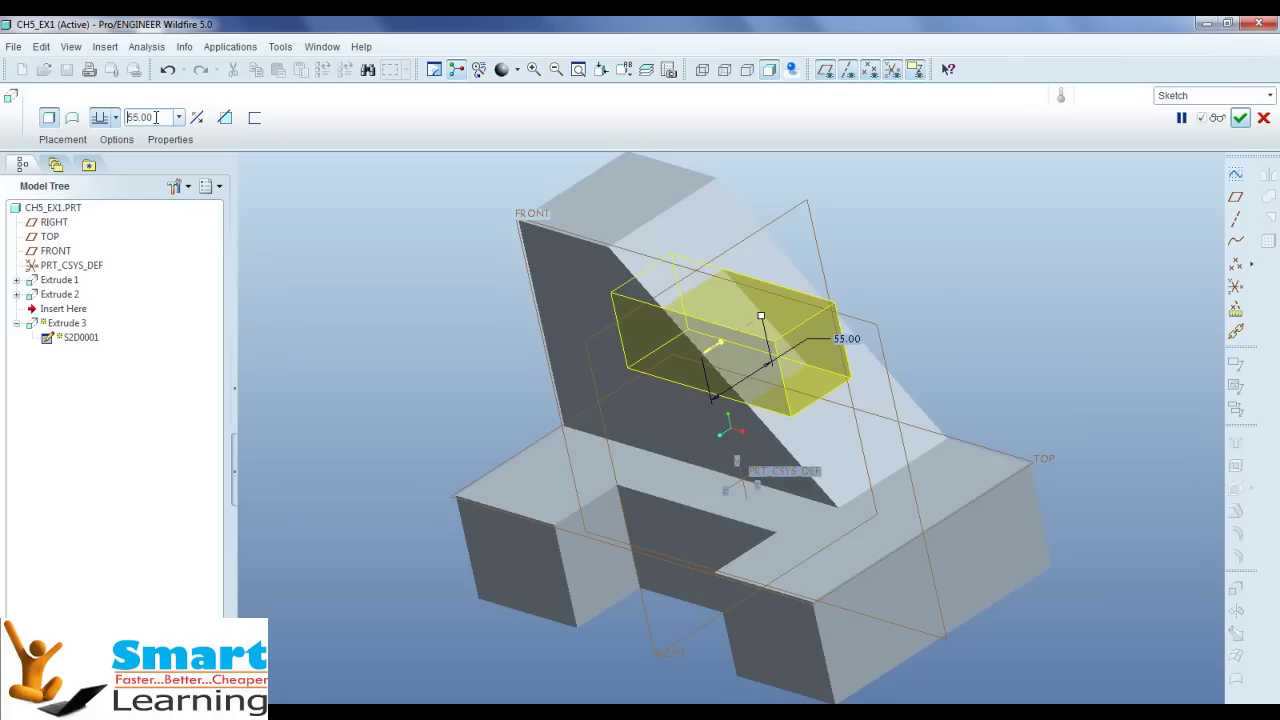
# - Make the extrude remove material from the wedge, preview the cut and complete the feature
pyautogui.click(224, 117)
pyautogui.click(1217, 118)
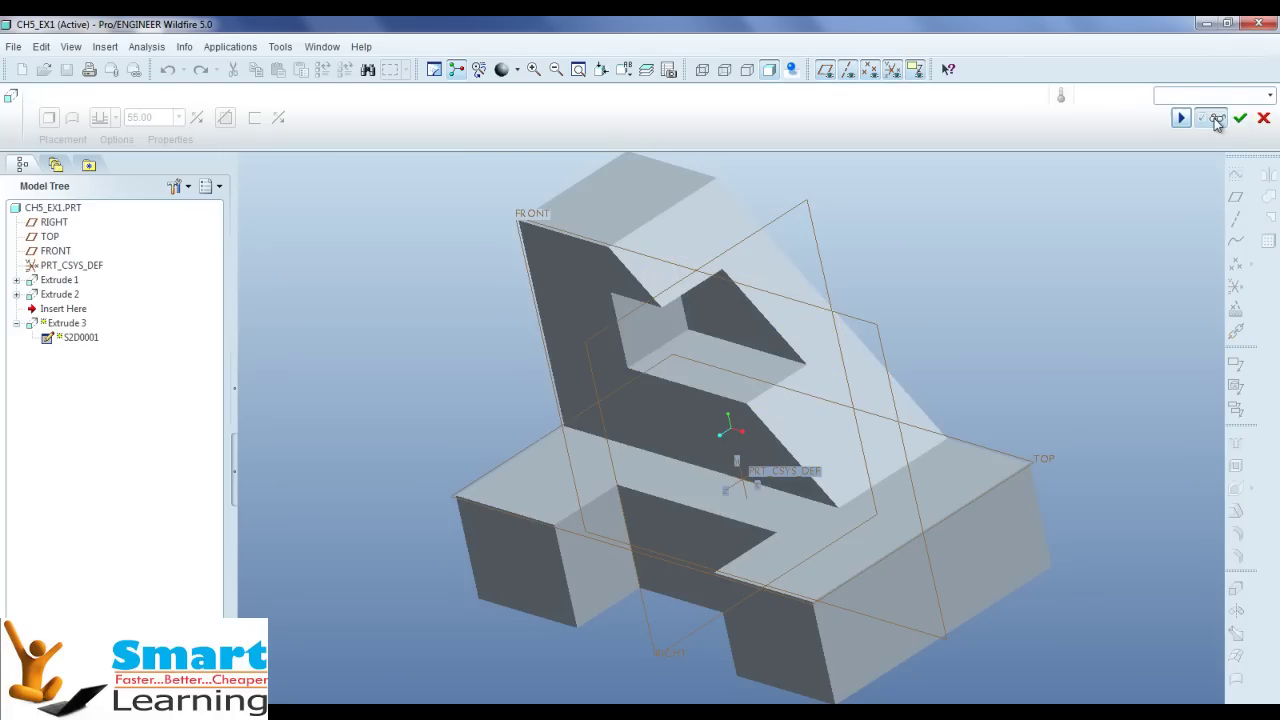
pyautogui.moveTo(1026, 278)
pyautogui.mouseDown(button='middle')
pyautogui.moveTo(1186, 243)
pyautogui.moveTo(1043, 243)
pyautogui.moveTo(1029, 277)
pyautogui.mouseUp(button='middle')
pyautogui.click(1240, 118)
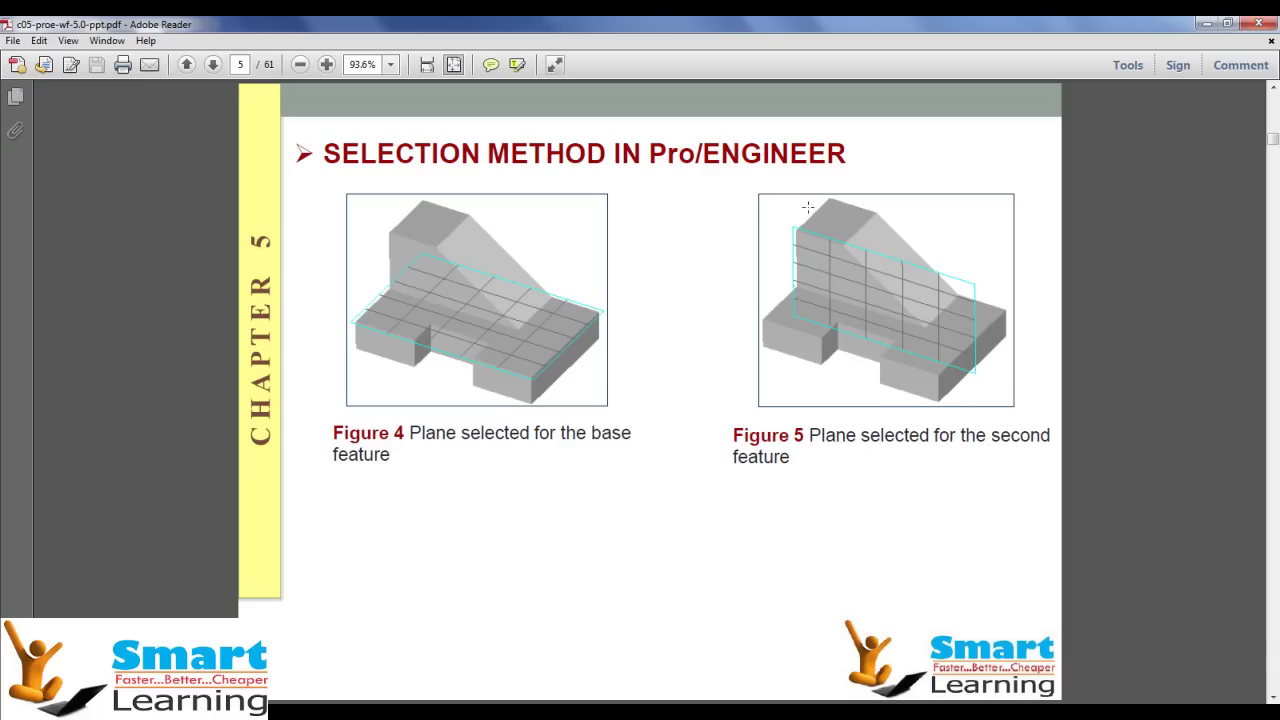
# - Review the selection slide in Adobe Reader, return to Pro/ENGINEER, and try picking on the model with the selection filter set to Features
pyautogui.scroll(-1, 677, 400)
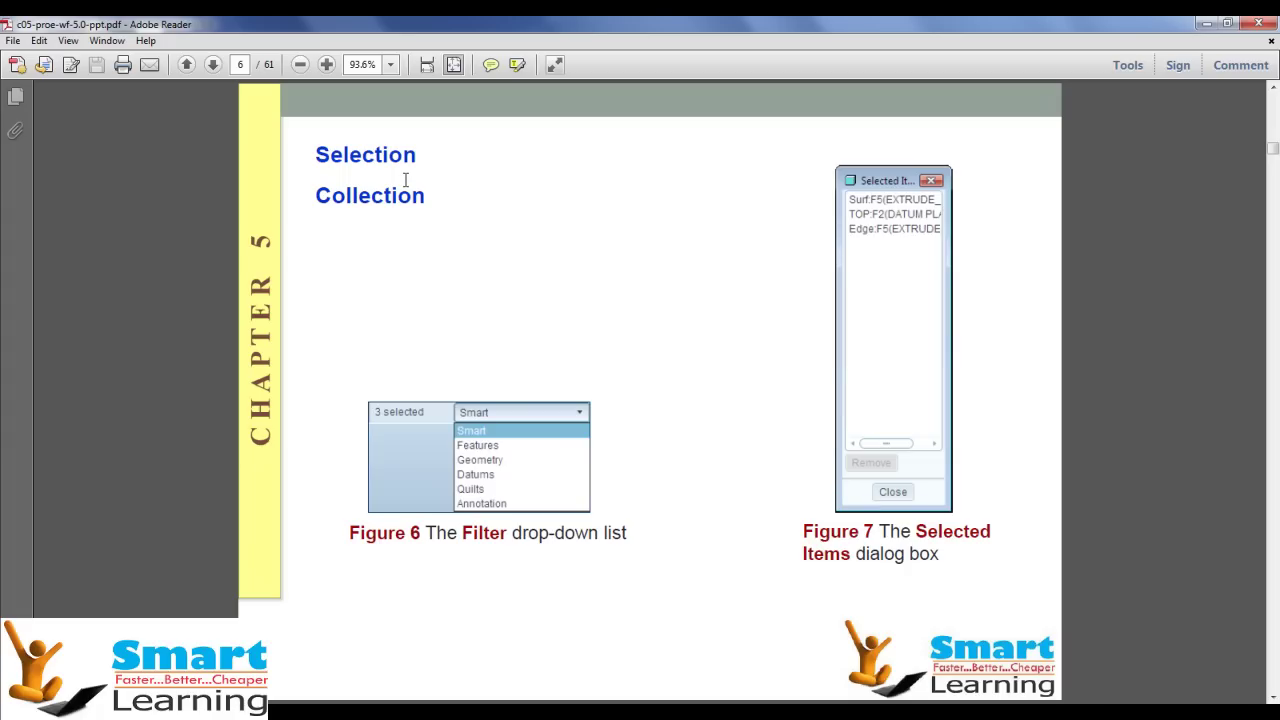
pyautogui.click(277, 706)
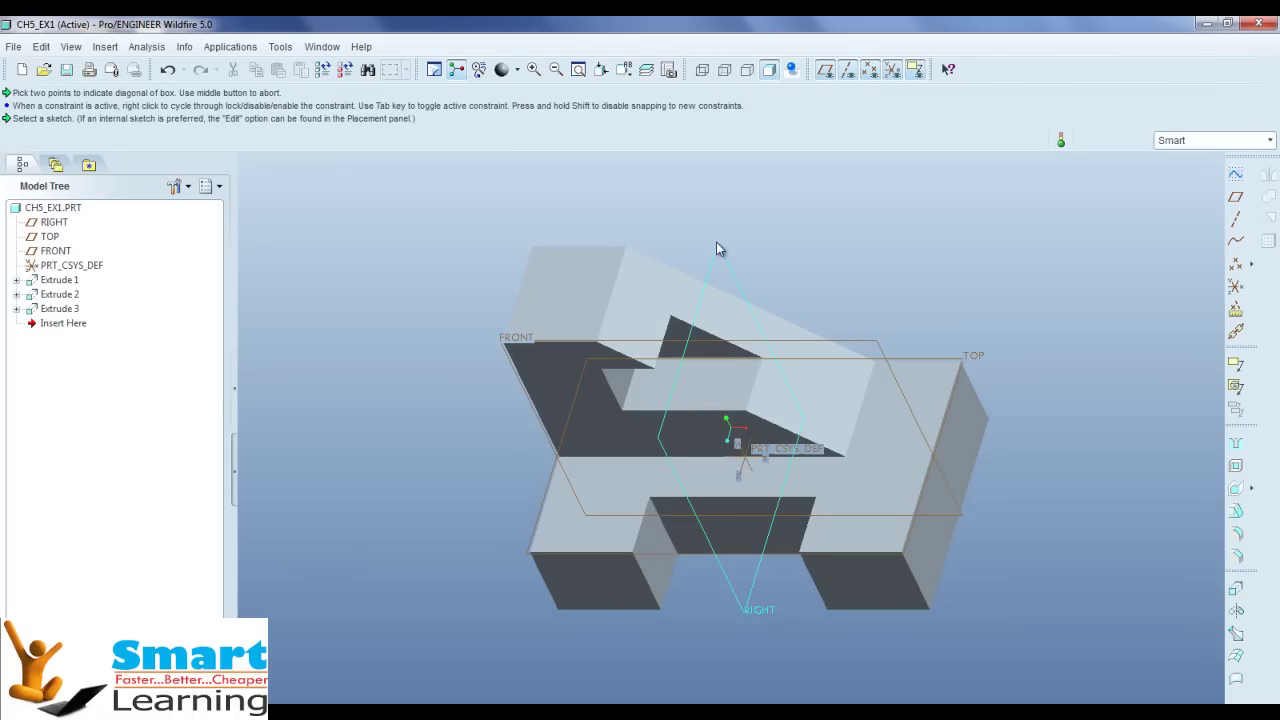
pyautogui.click(1184, 141)
pyautogui.click(1195, 171)
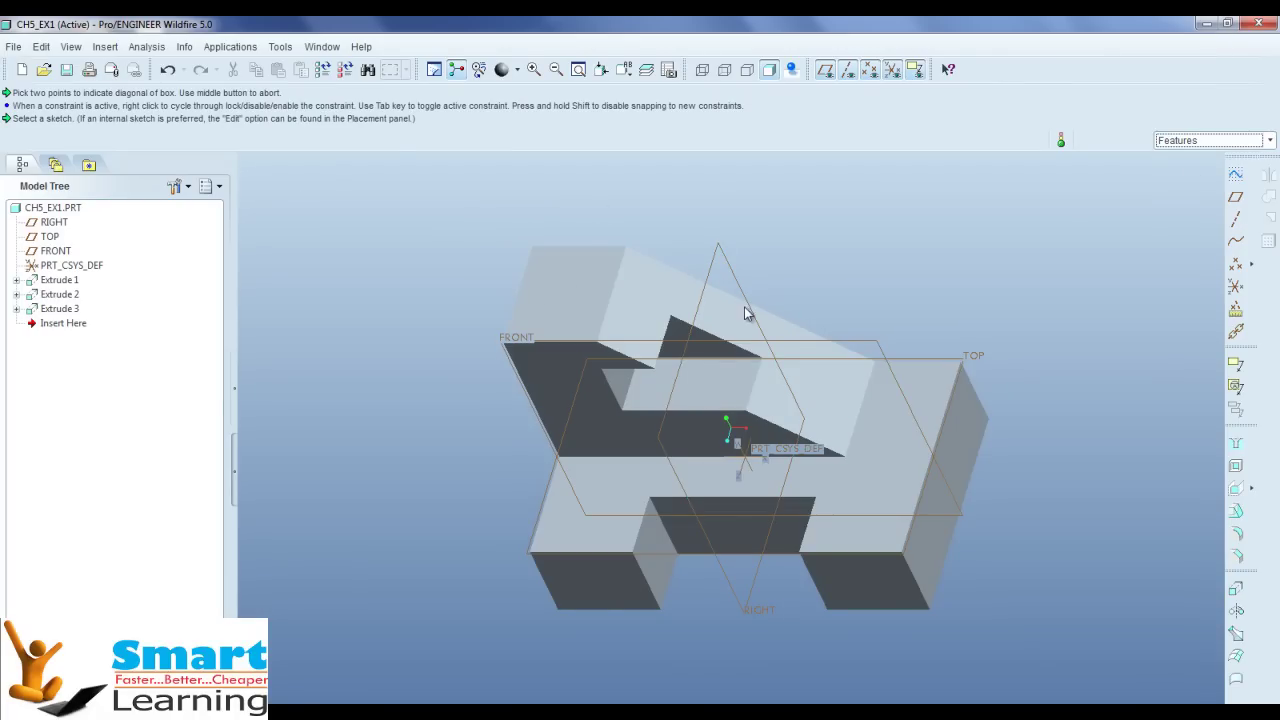
pyautogui.click(837, 339)
pyautogui.click(1132, 193)
# - Set the selection filter to Datums, select the FRONT datum plane in the model, and clear the selection
pyautogui.click(1203, 140)
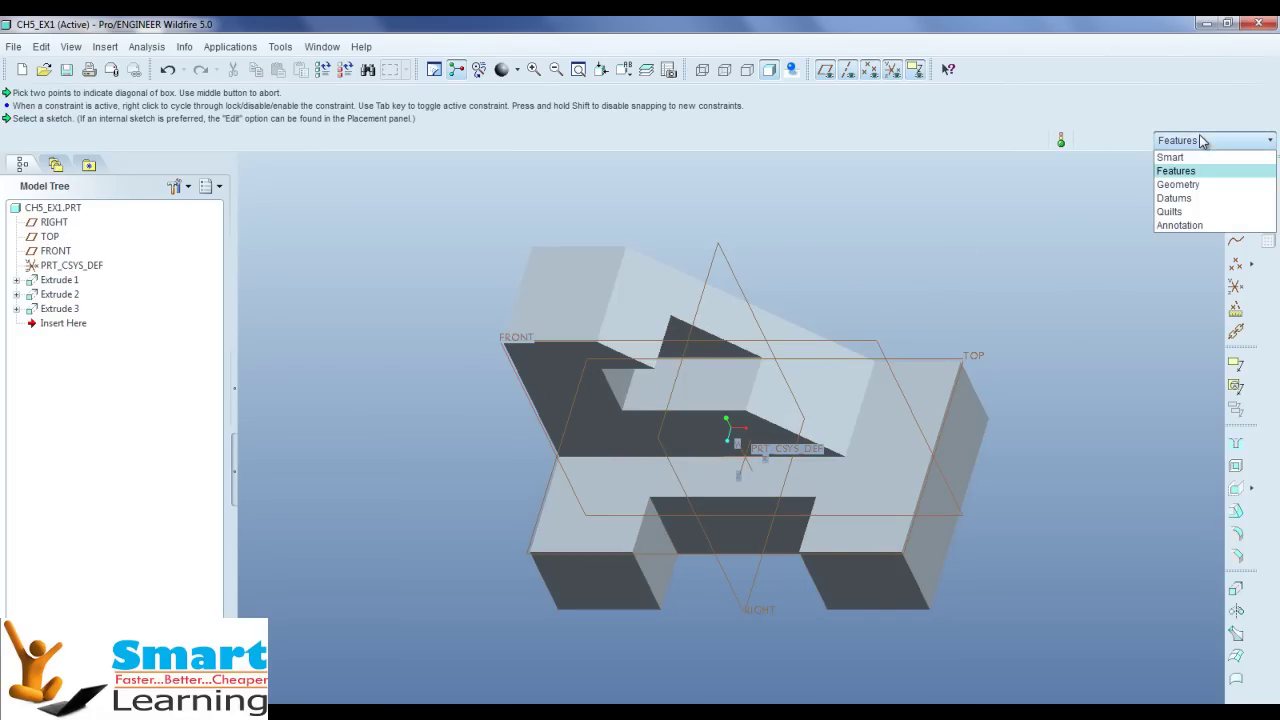
pyautogui.click(1185, 196)
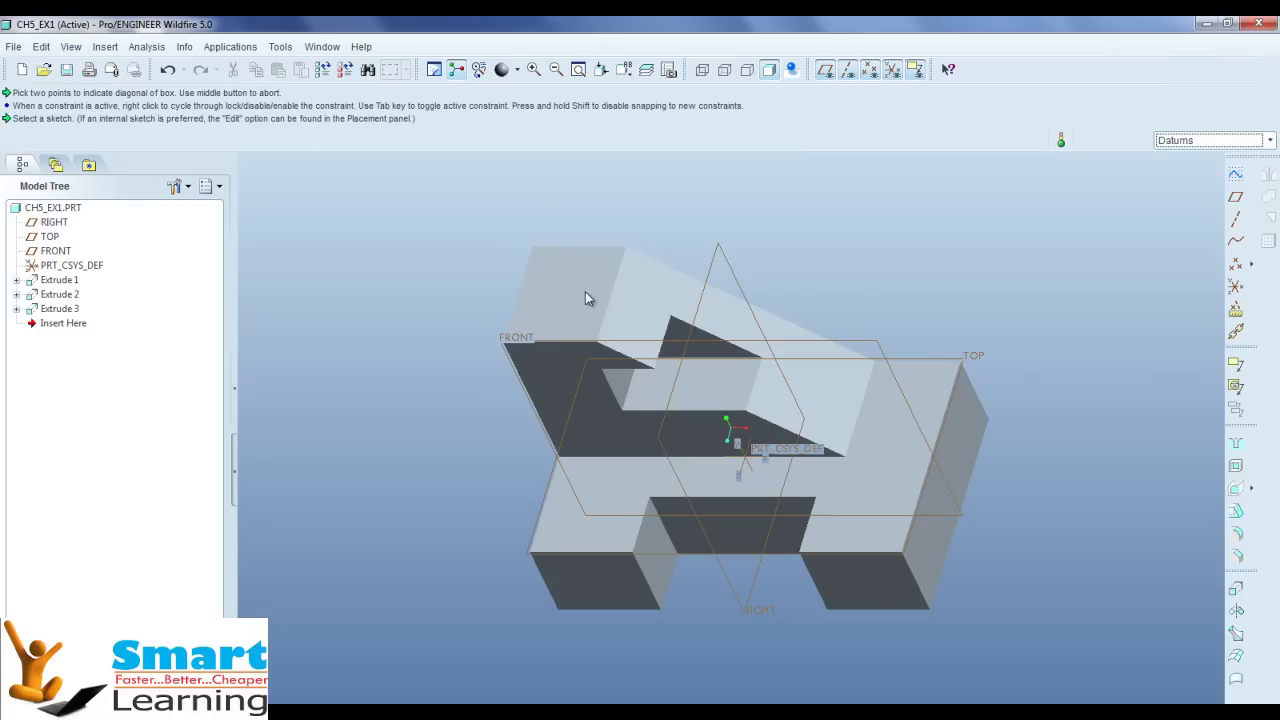
pyautogui.click(708, 288)
pyautogui.click(852, 343)
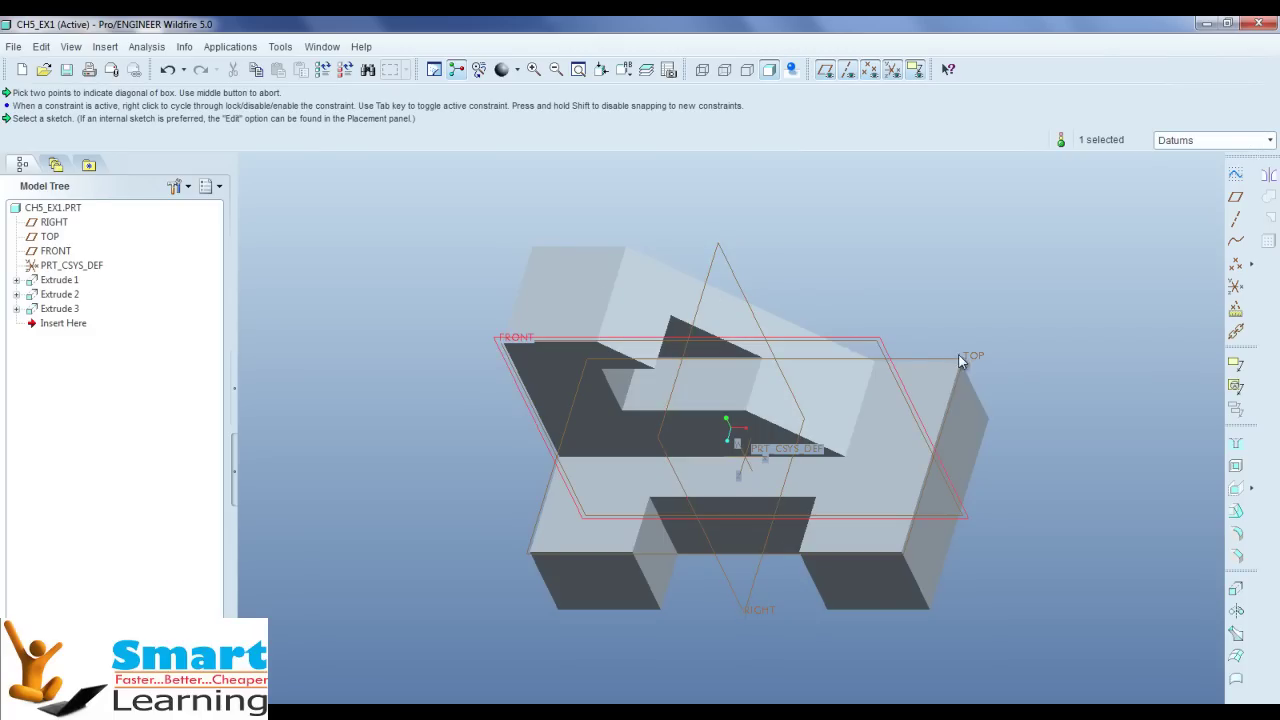
pyautogui.click(971, 364)
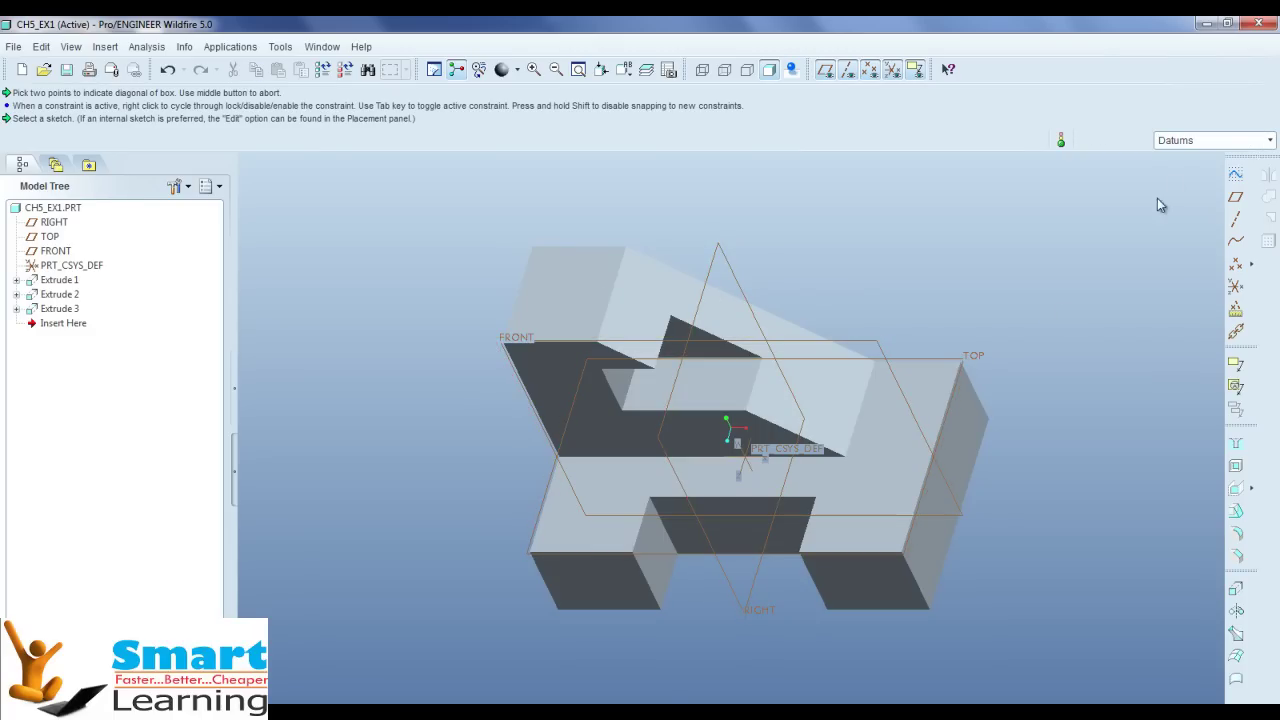
pyautogui.click(1180, 140)
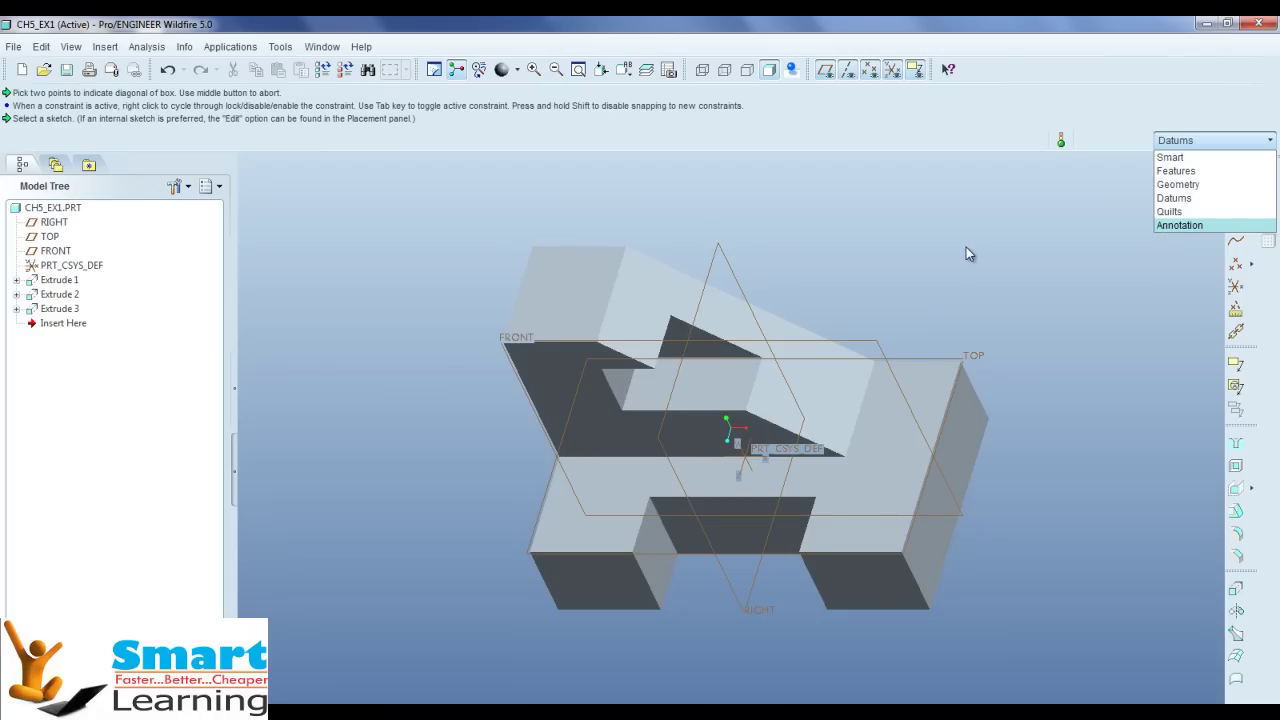
pyautogui.click(1044, 258)
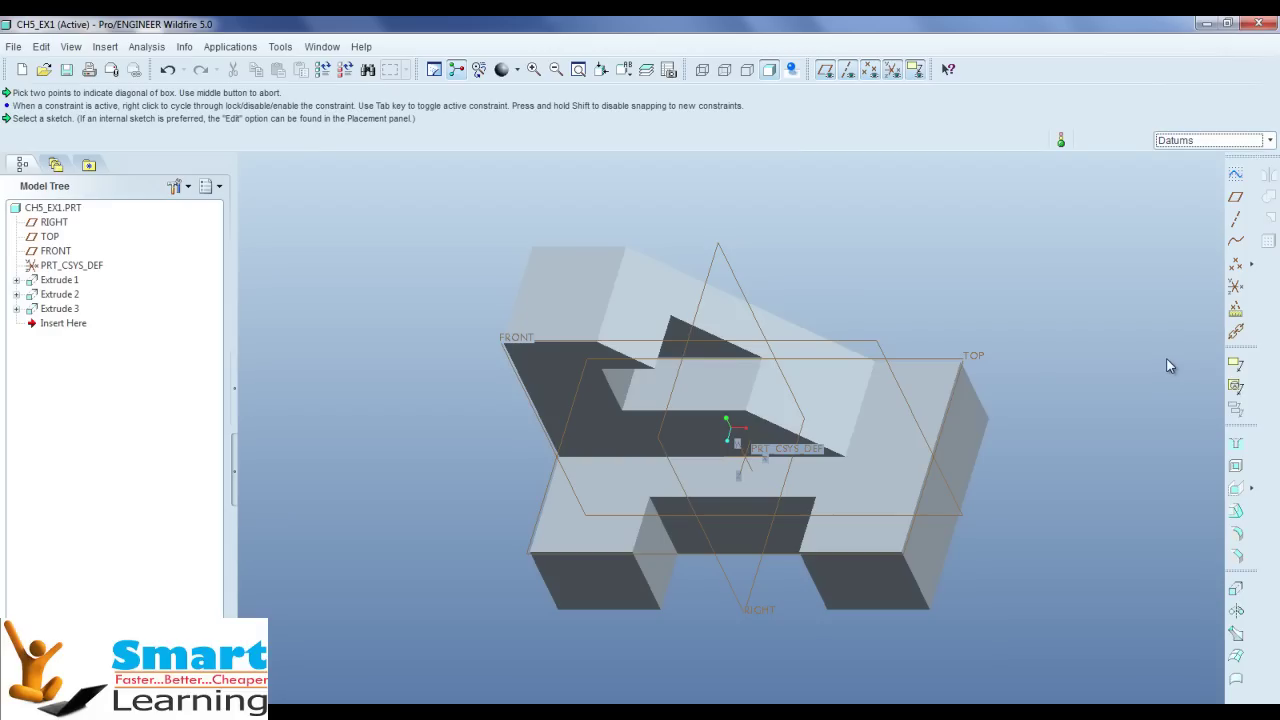
pyautogui.click(1170, 146)
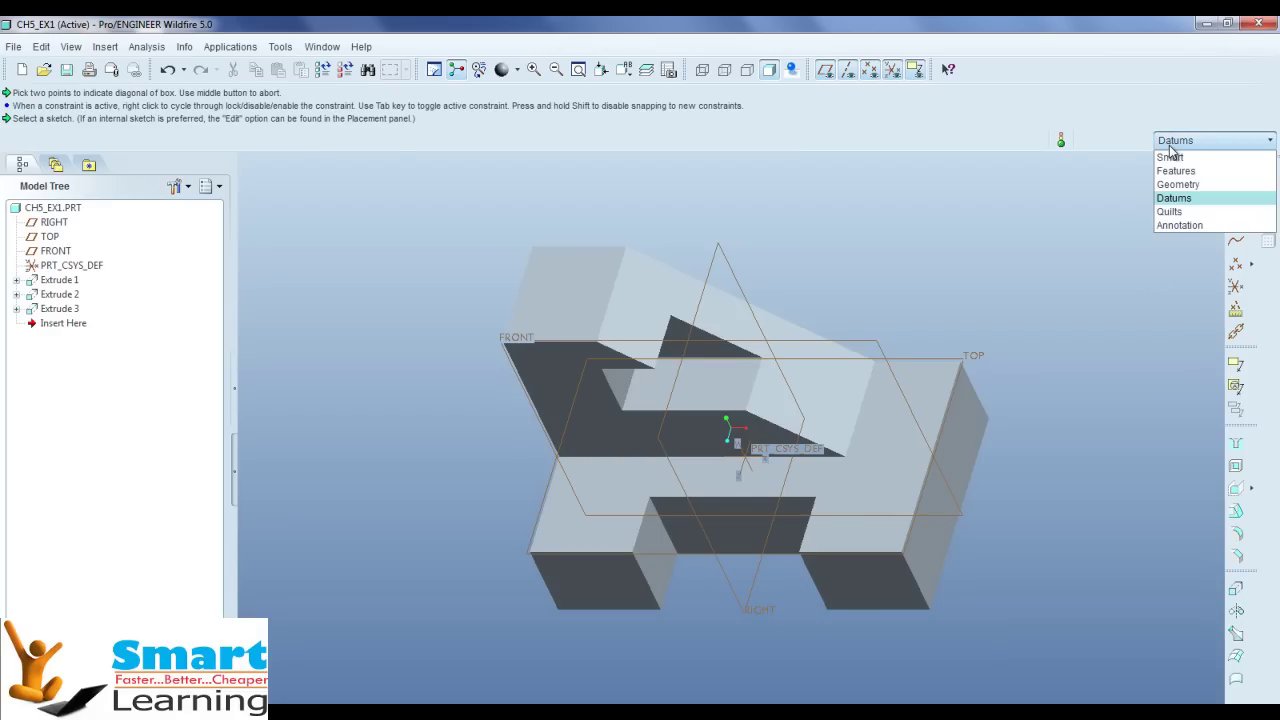
pyautogui.click(1097, 194)
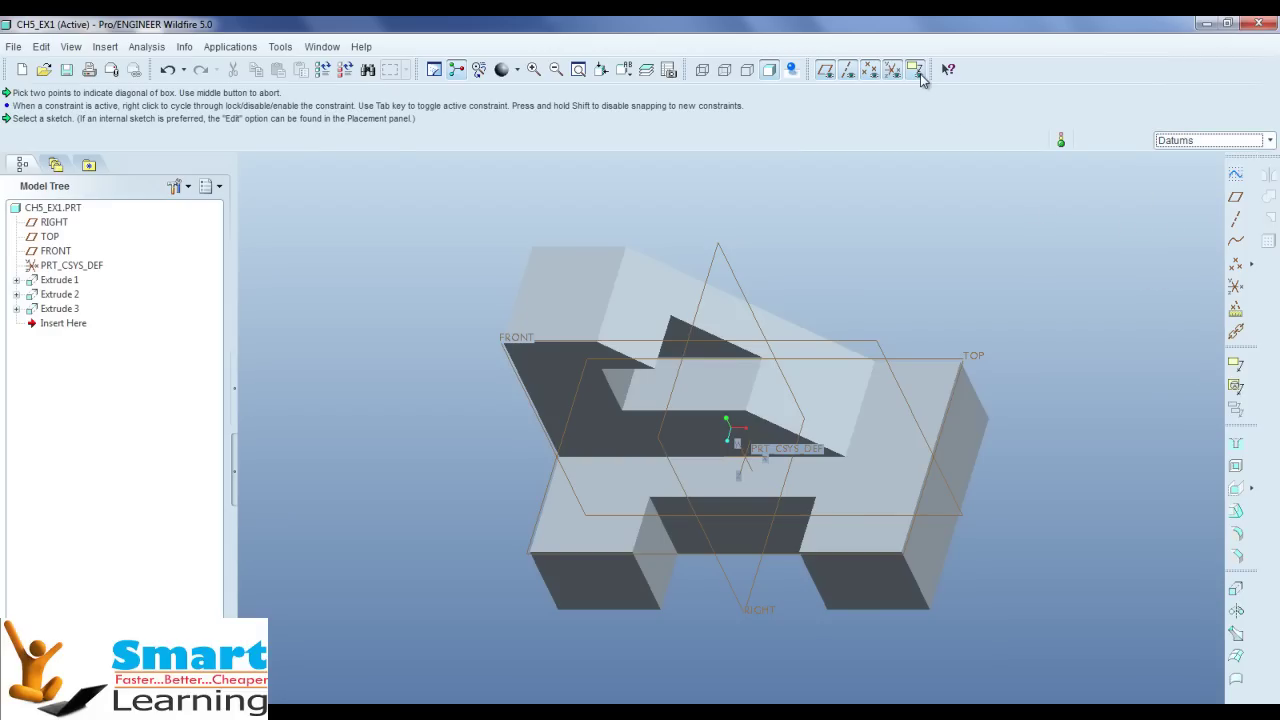
# - Turn off the annotation display and close the CH5_EX1 model
pyautogui.click(921, 75)
pyautogui.click(921, 75)
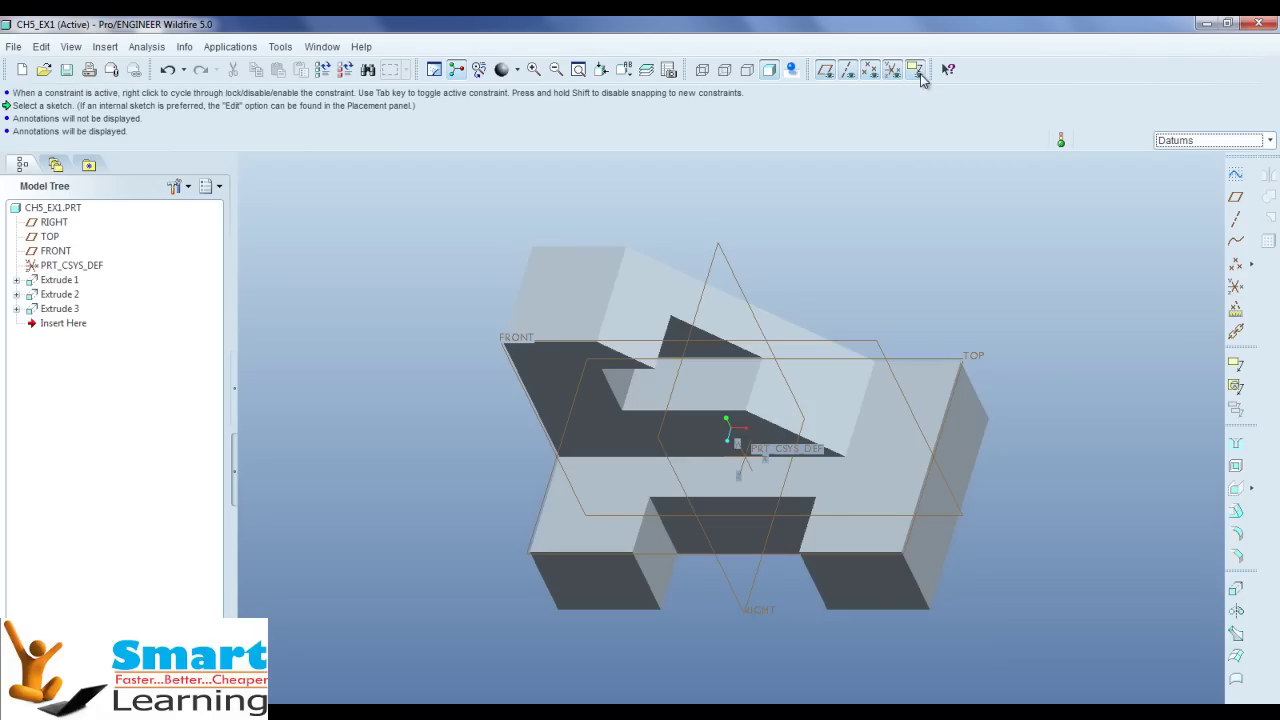
pyautogui.click(921, 75)
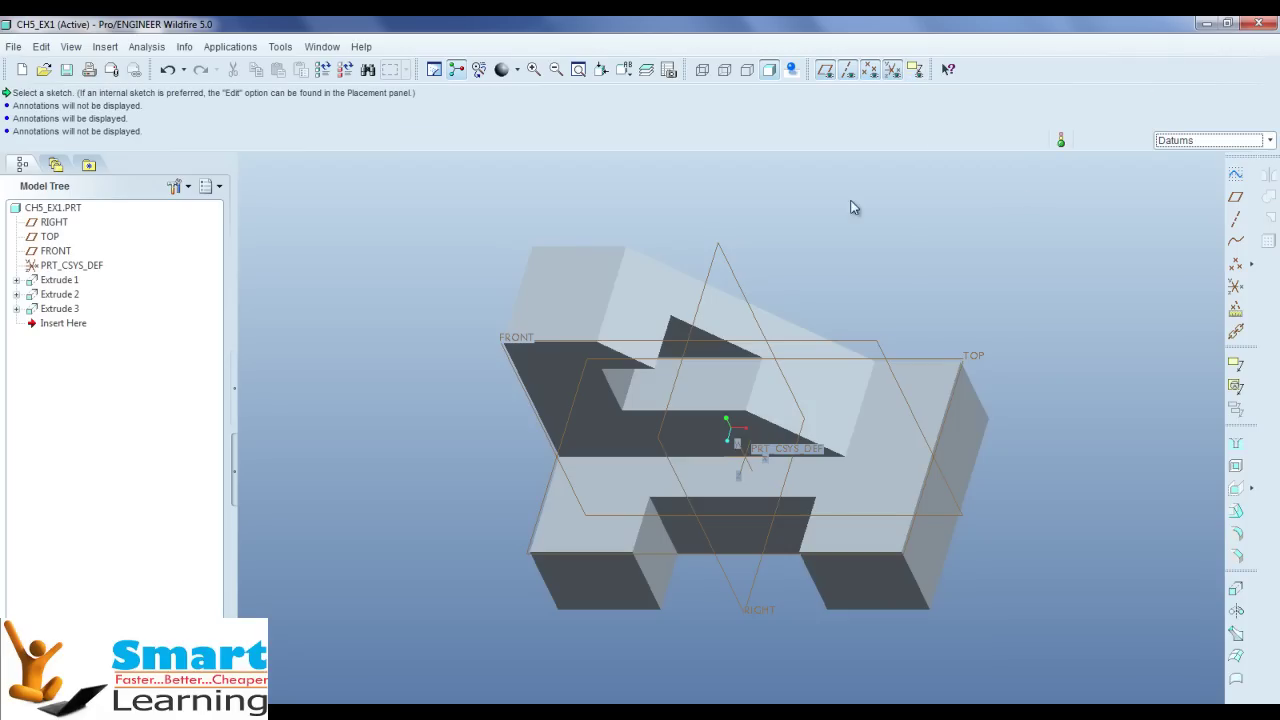
pyautogui.click(322, 46)
pyautogui.click(334, 102)
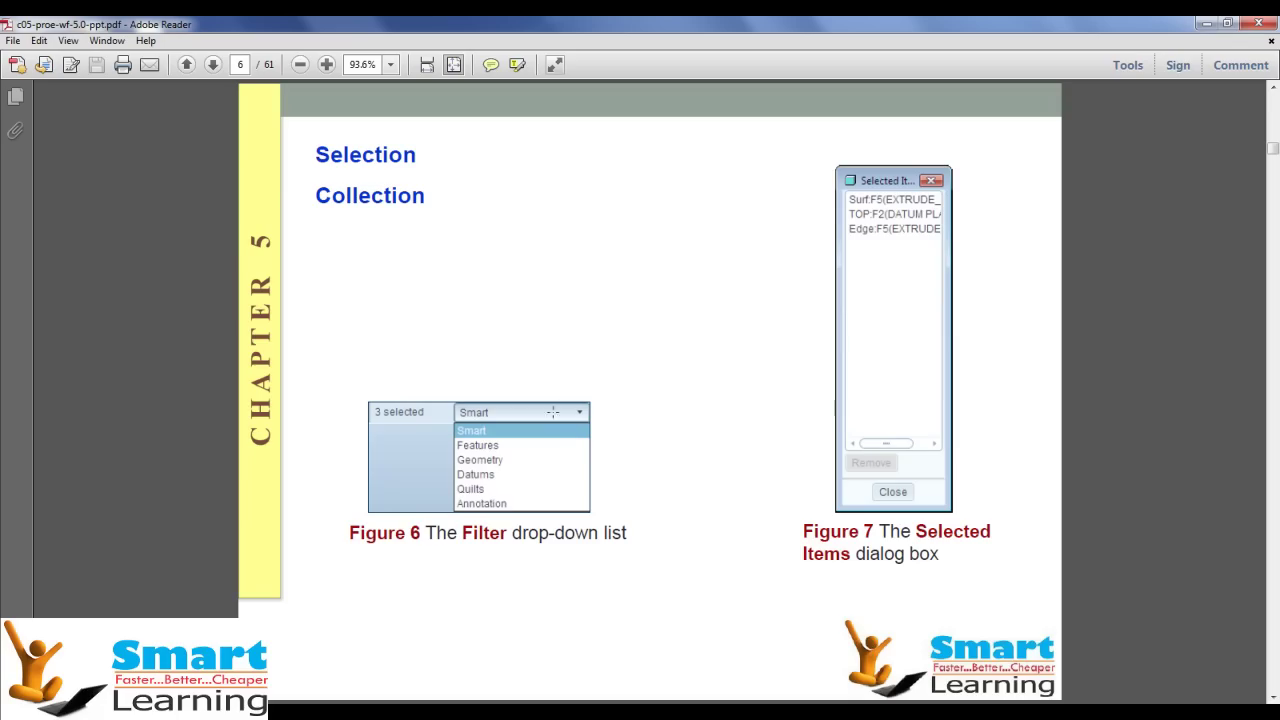
# - Advance the Adobe Reader slides to Datum Options and create a new part in Pro/ENGINEER from the default mmns_part_solid template
pyautogui.scroll(-3, 630, 394)
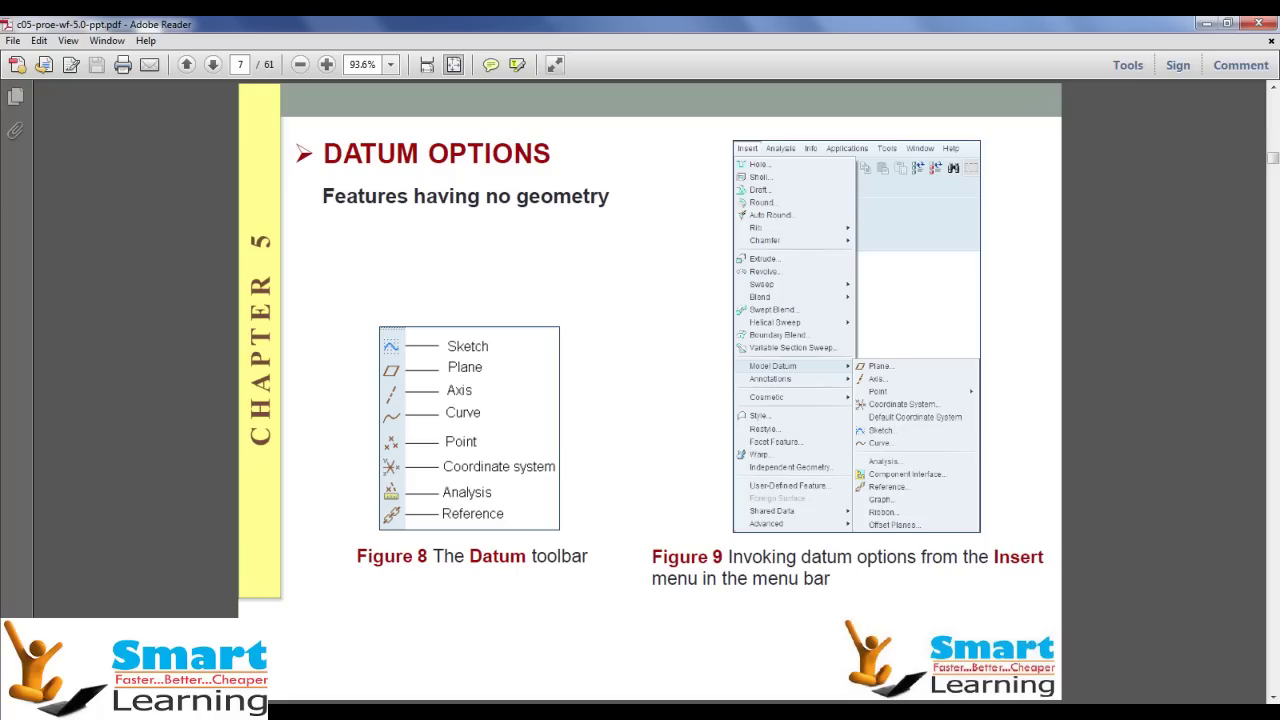
pyautogui.hotkey('alt', 'Tab')
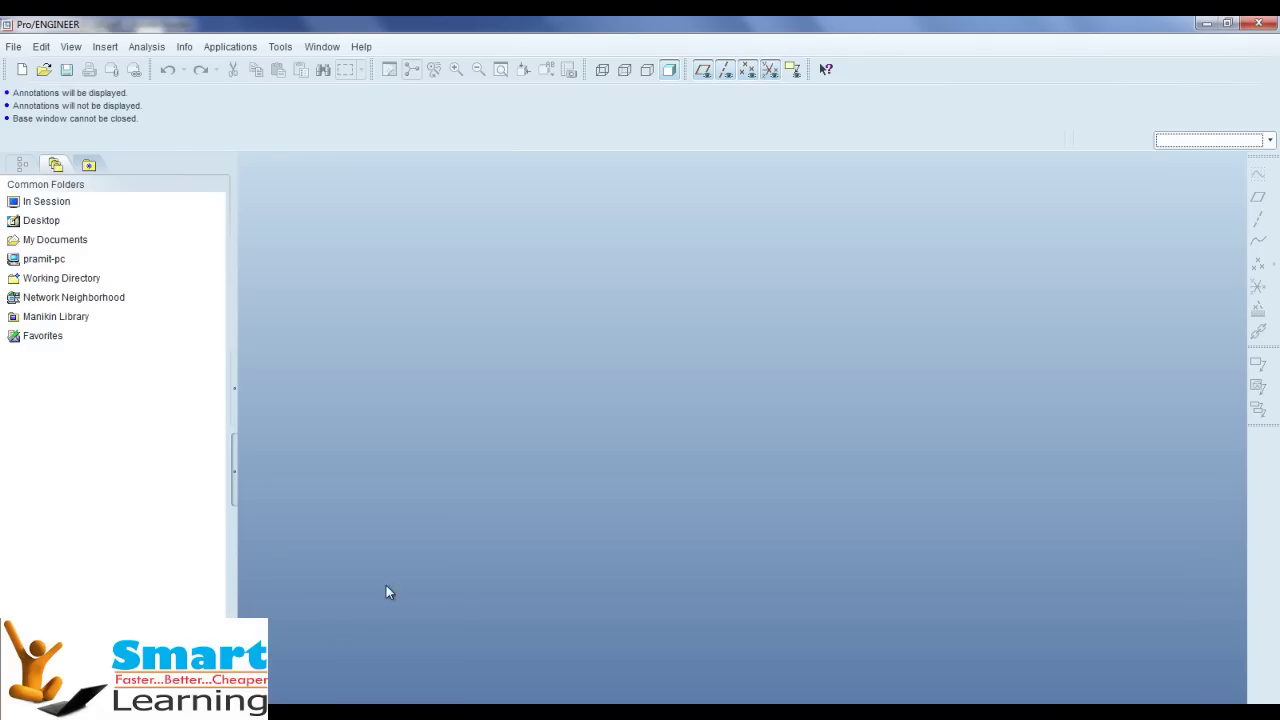
pyautogui.click(21, 69)
pyautogui.click(577, 509)
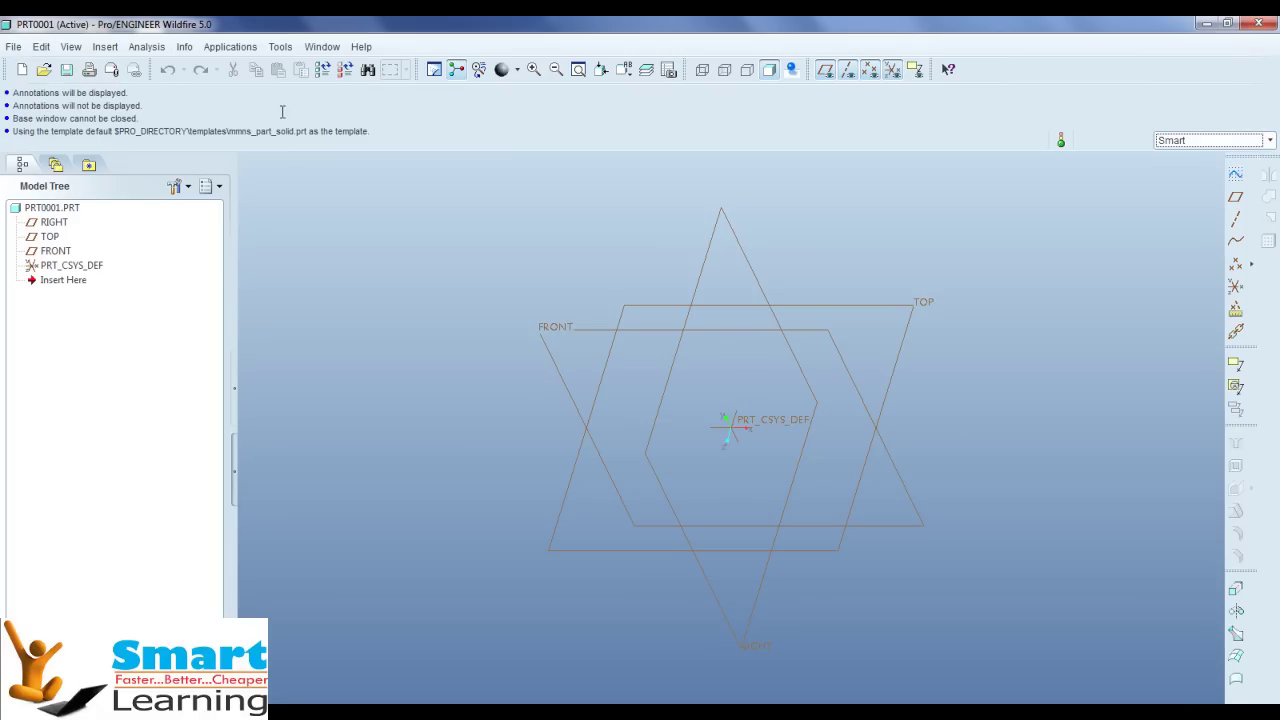
# - Look through the Model Datum feature types available for insertion in the new part
pyautogui.click(104, 47)
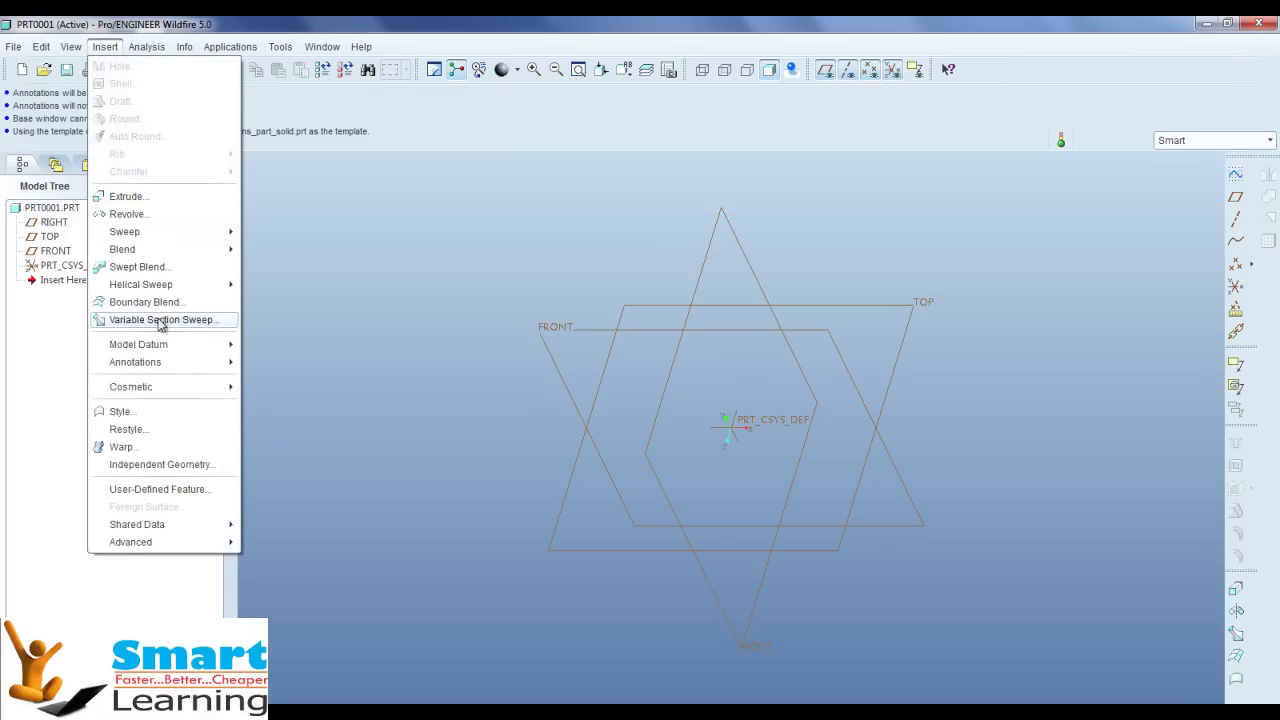
pyautogui.moveTo(167, 348)
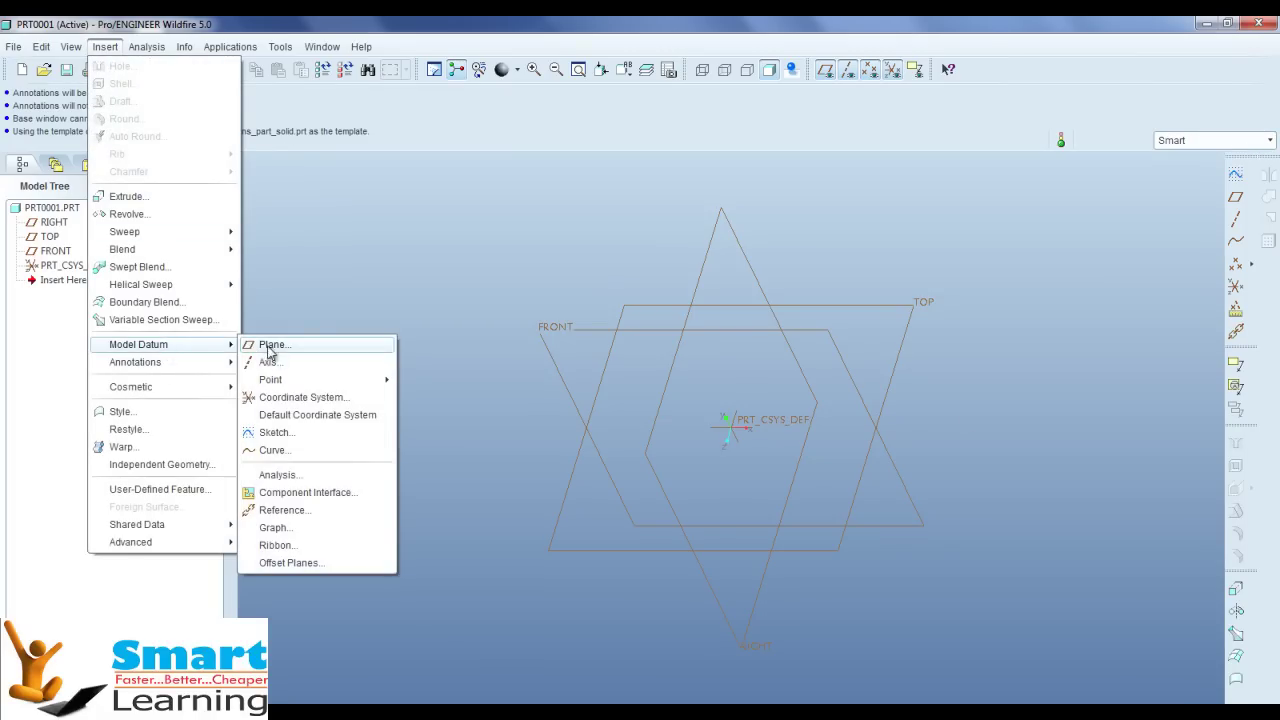
pyautogui.click(403, 272)
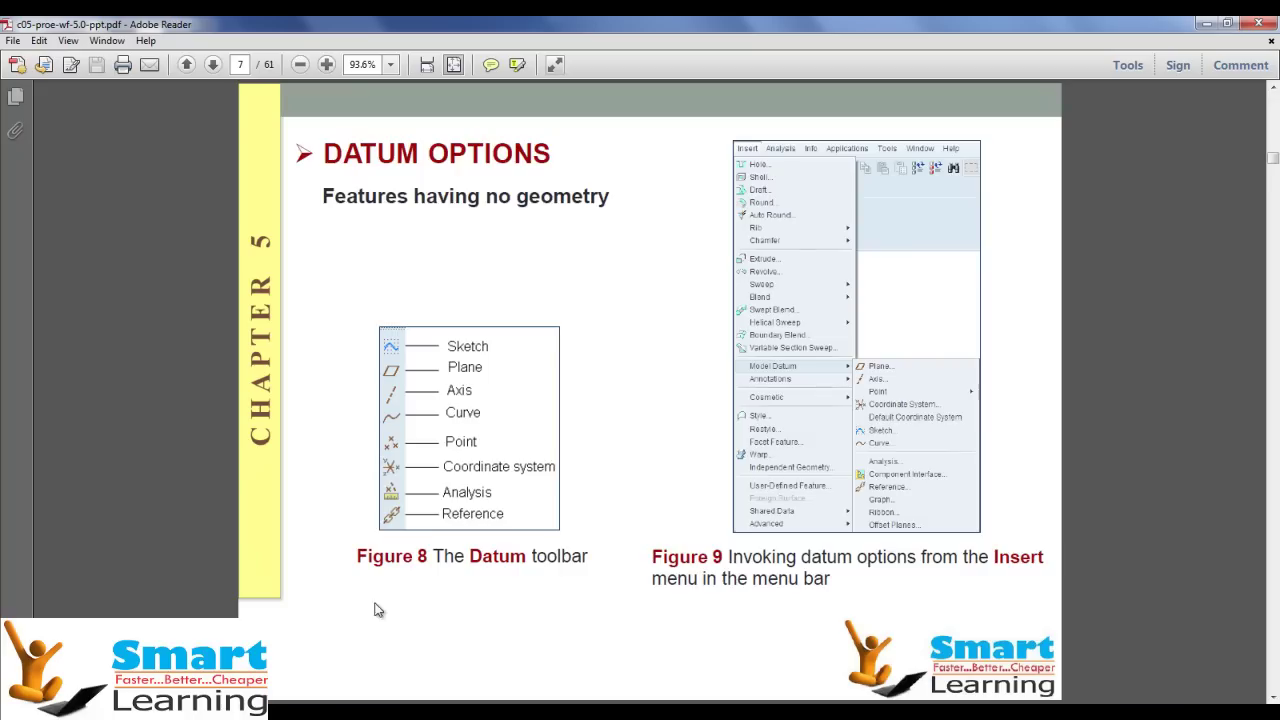
# - Read the Adobe Reader slides on the DATUM PLANE dialog and the Through constraint combinations, up to page 11
pyautogui.scroll(-1, 434, 543)
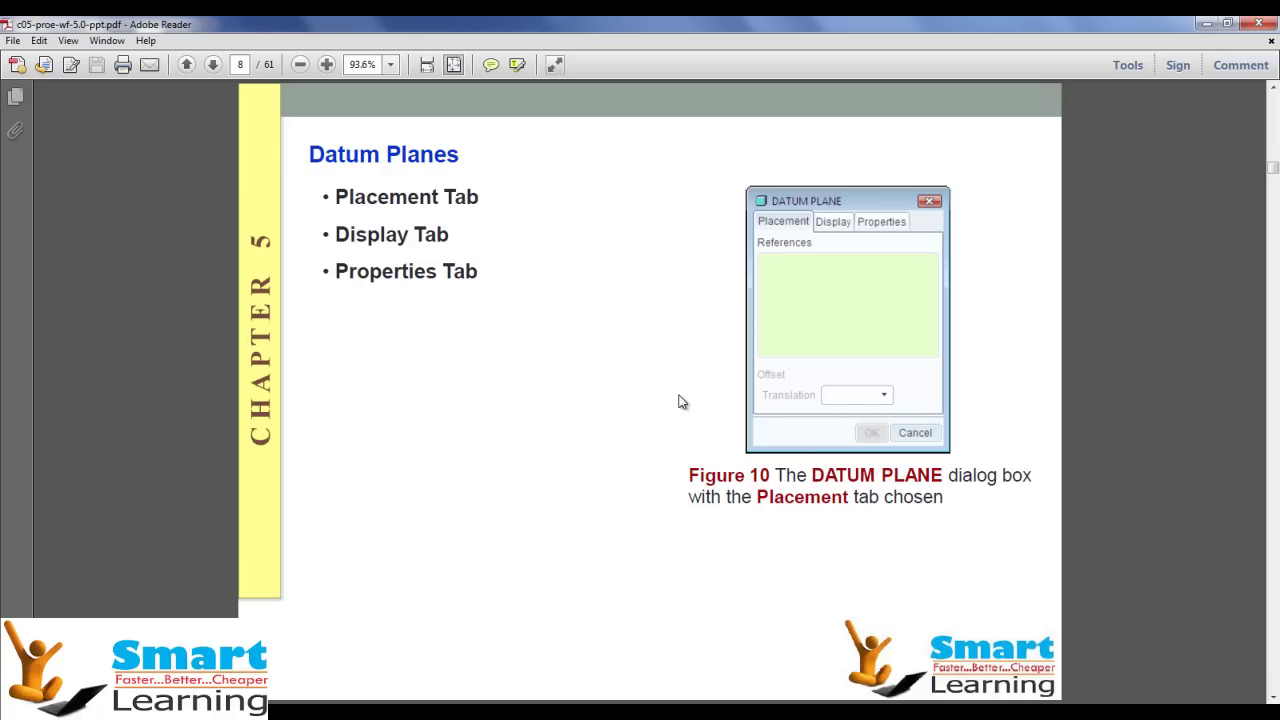
pyautogui.press('pagedown')
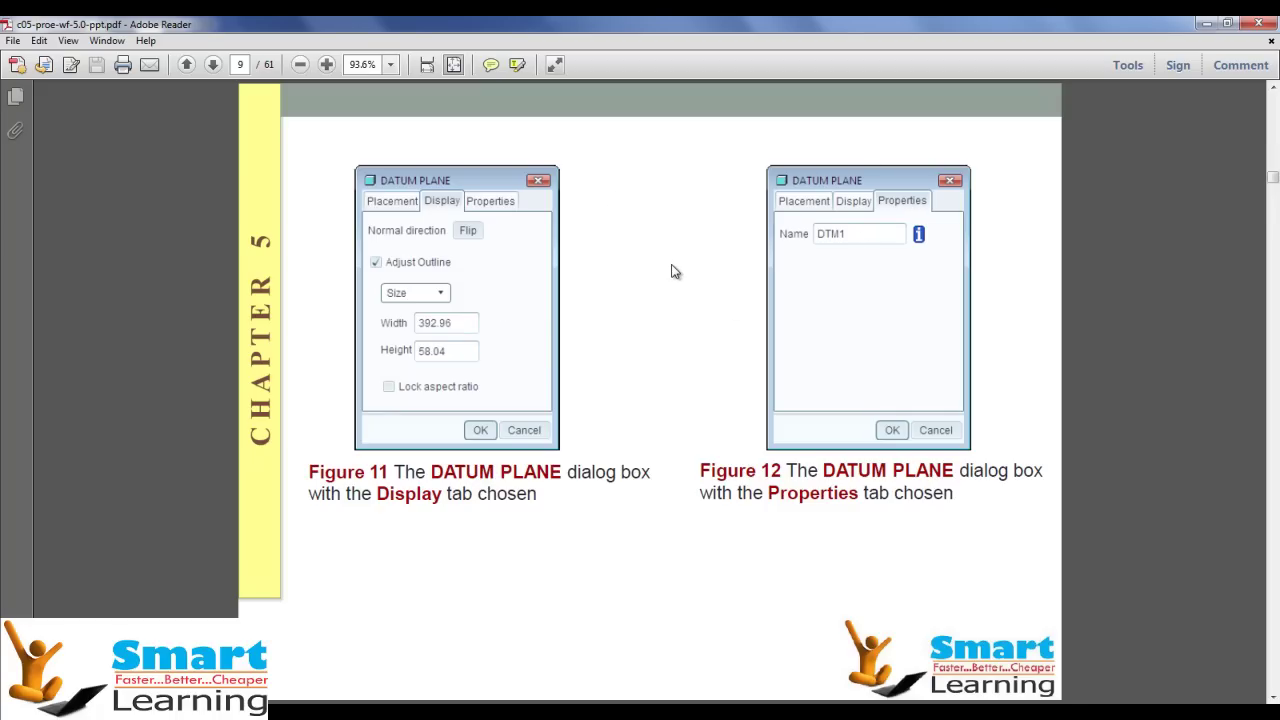
pyautogui.scroll(-1, 673, 270)
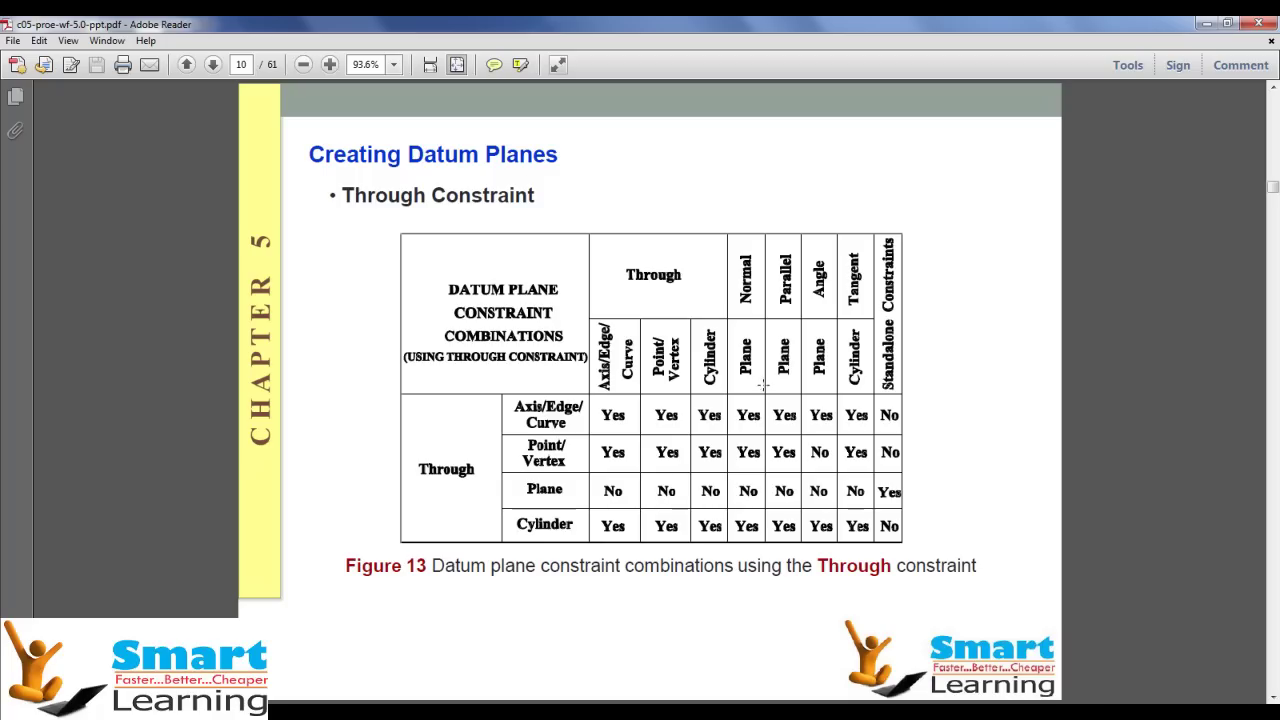
pyautogui.scroll(-2, 626, 249)
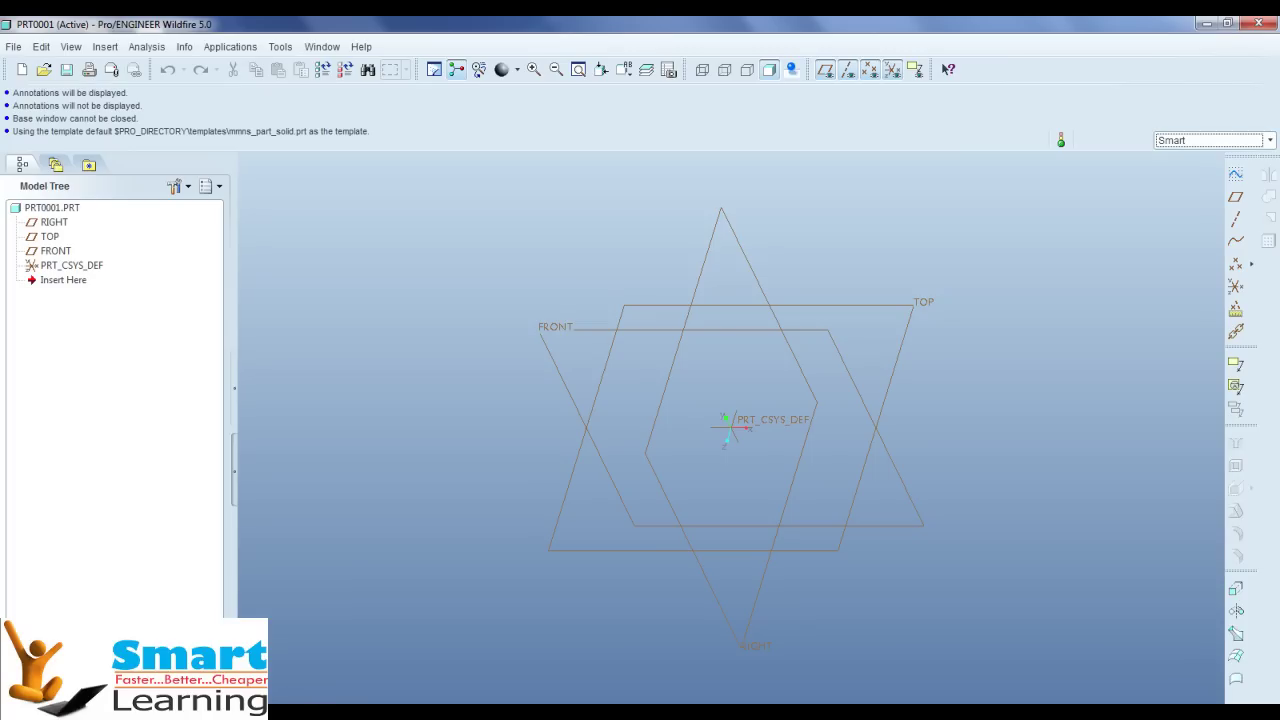
# - Open the CH5_EX2 part in Pro/ENGINEER and bring its window to the front
pyautogui.click(44, 69)
pyautogui.doubleClick(518, 284)
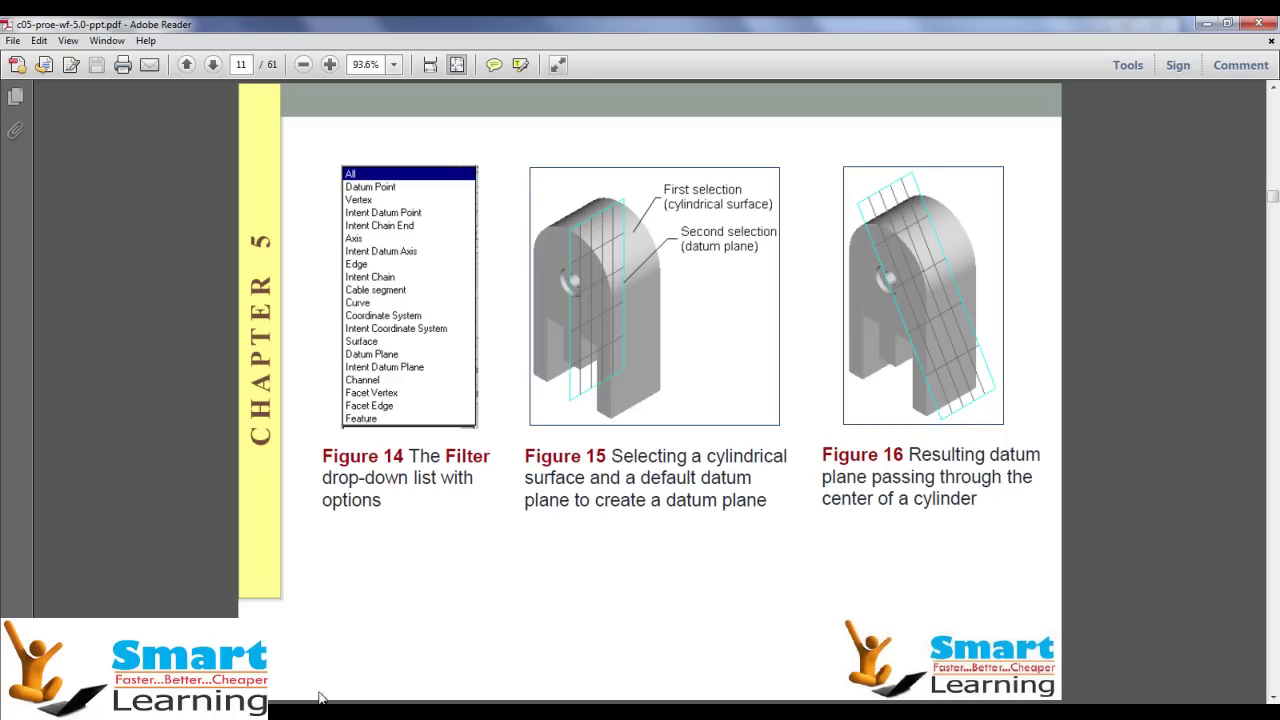
pyautogui.moveTo(320, 699)
pyautogui.click(326, 644)
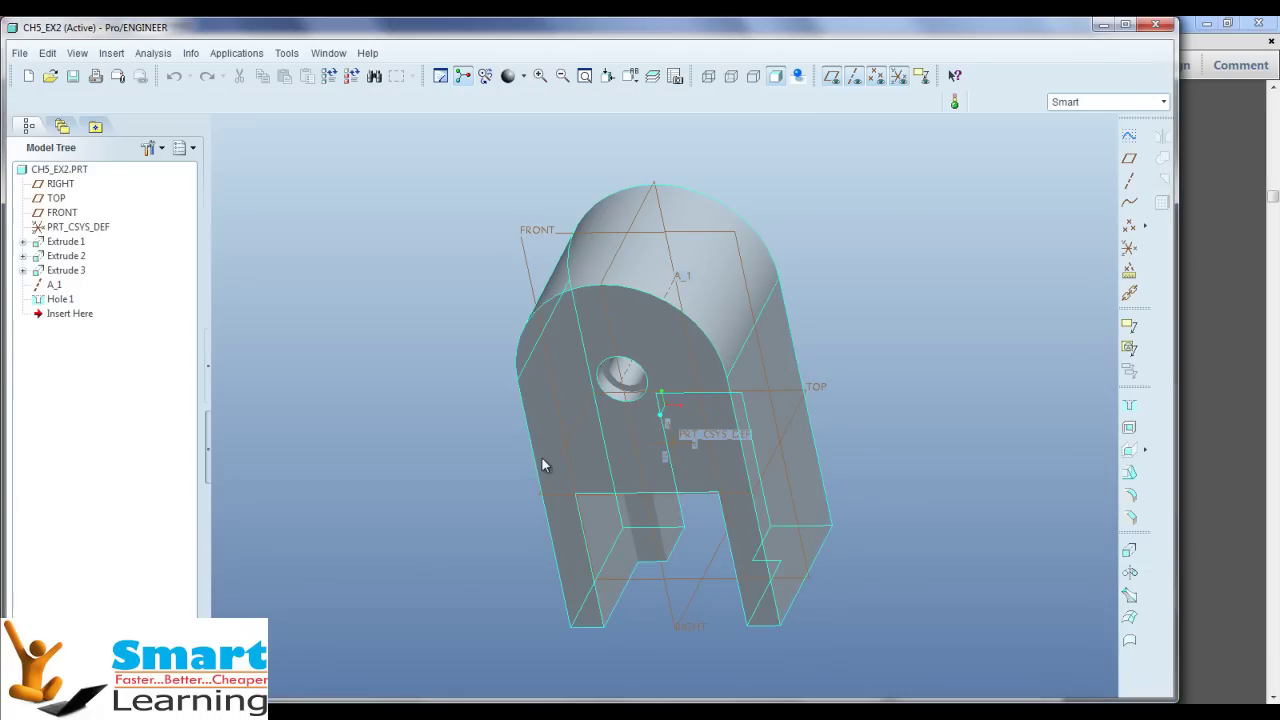
# - Start a new datum plane and review its display and naming properties before returning to the placement references
pyautogui.click(1129, 158)
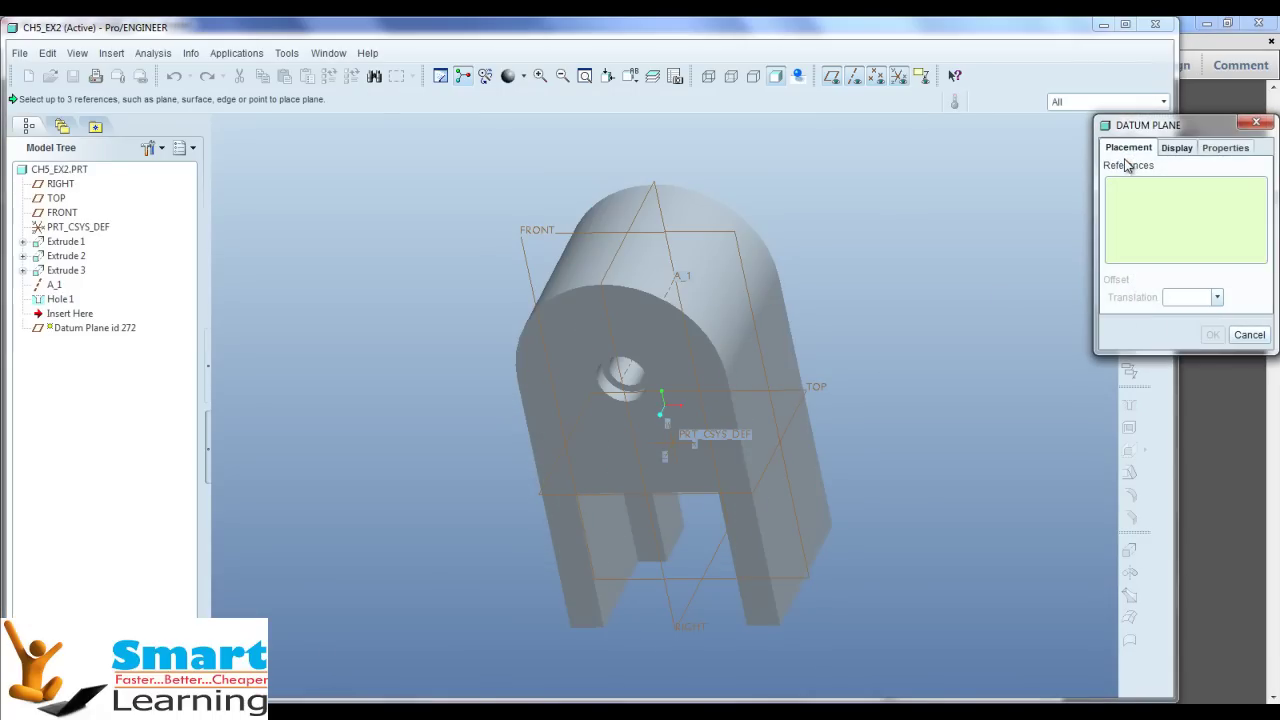
pyautogui.moveTo(1164, 130); pyautogui.dragTo(906, 177)
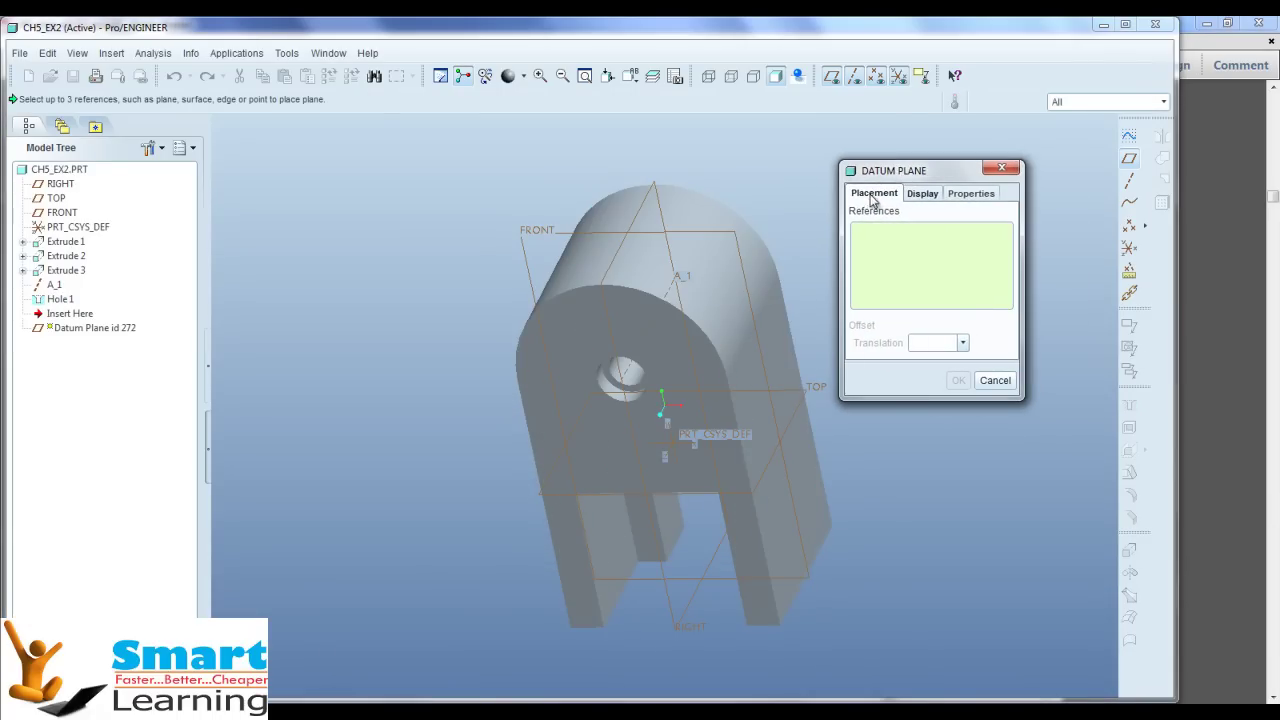
pyautogui.click(922, 193)
pyautogui.click(970, 194)
pyautogui.doubleClick(926, 222)
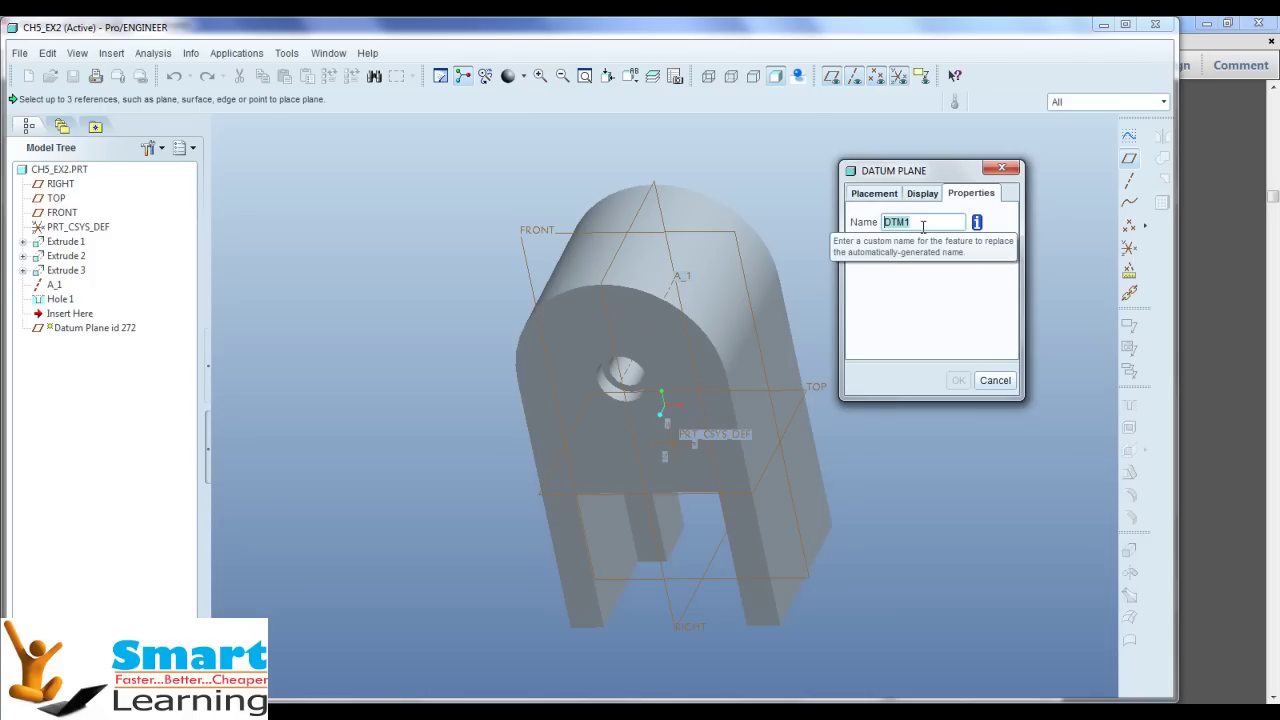
pyautogui.click(873, 196)
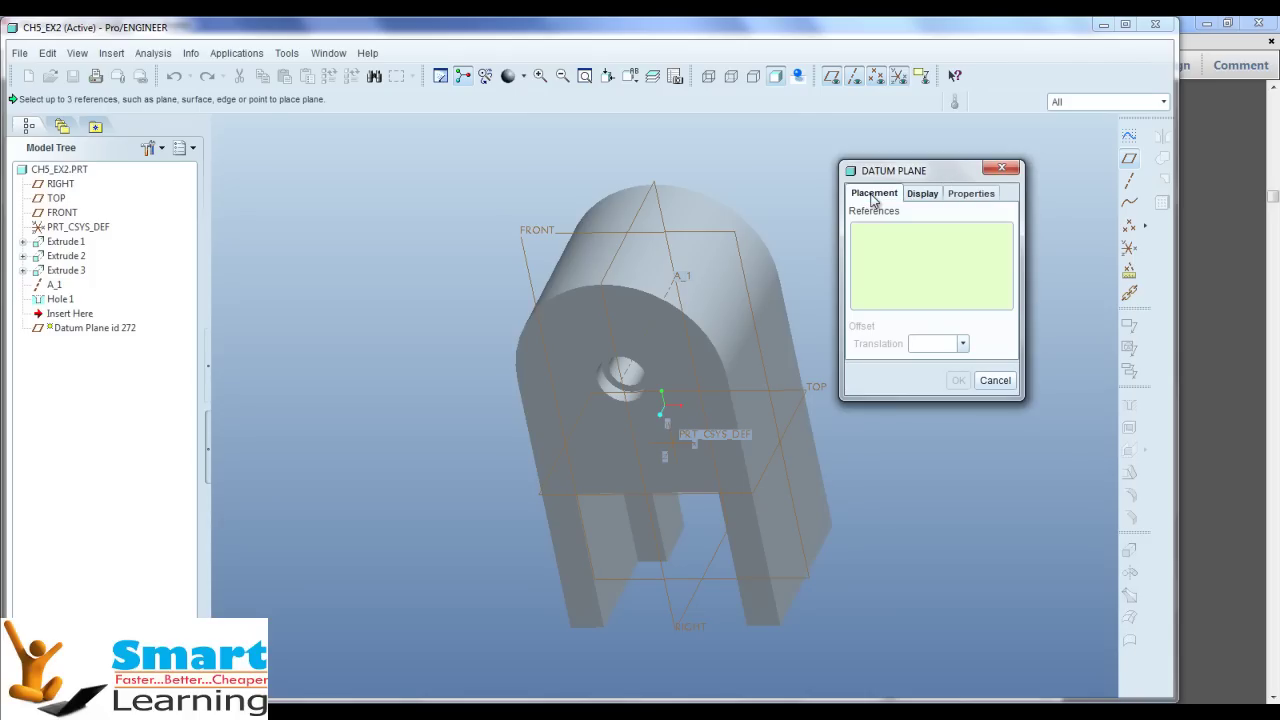
# - Reference the rounded top surface and the RIGHT plane, making the datum plane Tangent to the surface and Normal to RIGHT
pyautogui.click(645, 242)
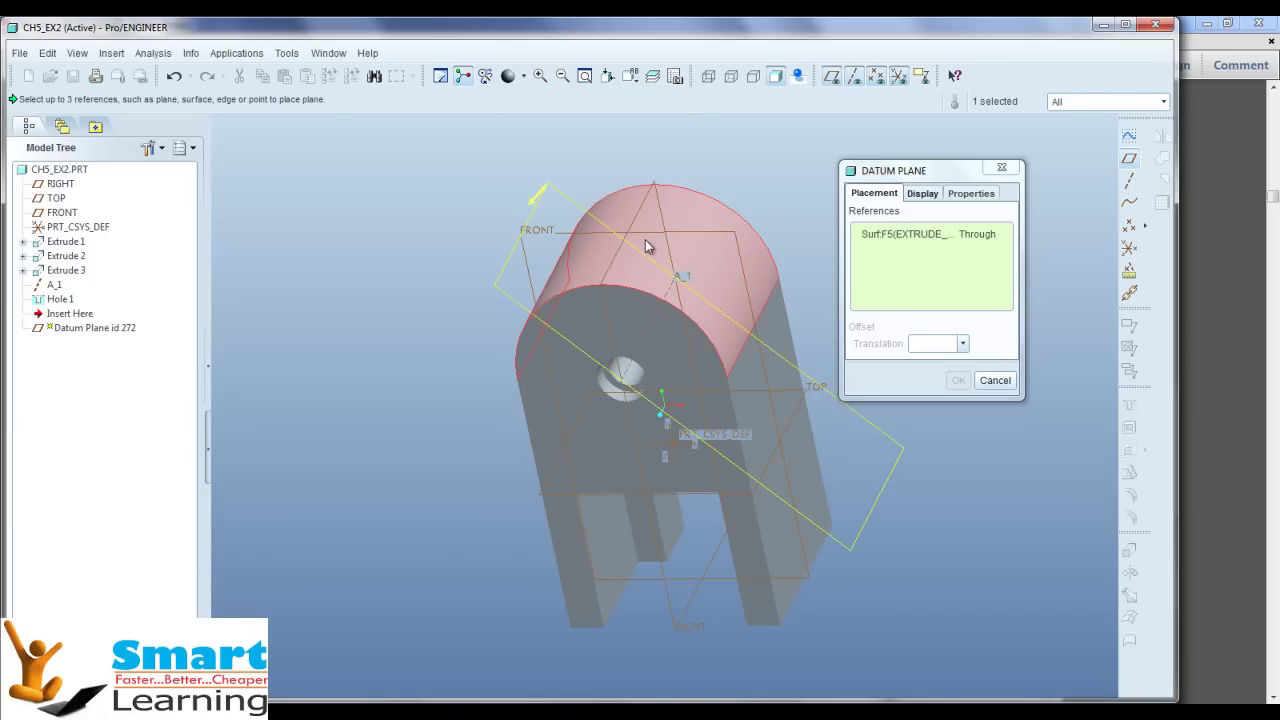
pyautogui.click(669, 600)
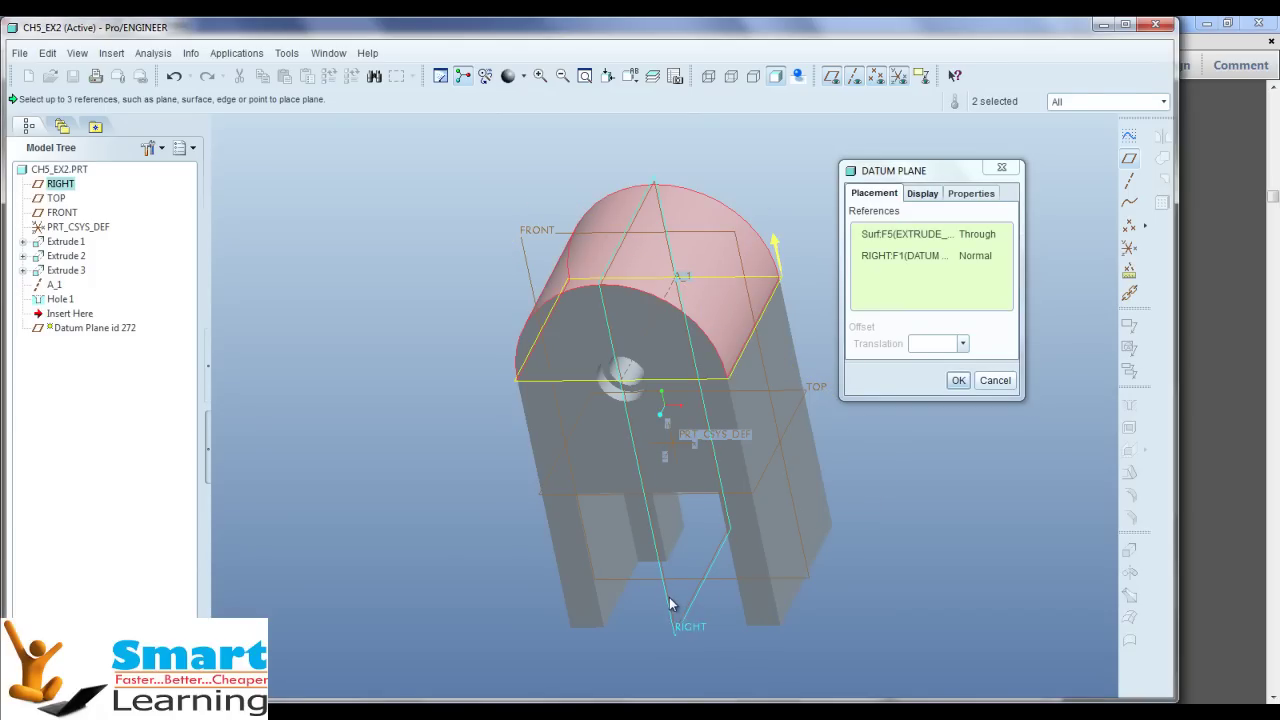
pyautogui.click(980, 238)
pyautogui.click(984, 236)
pyautogui.click(976, 264)
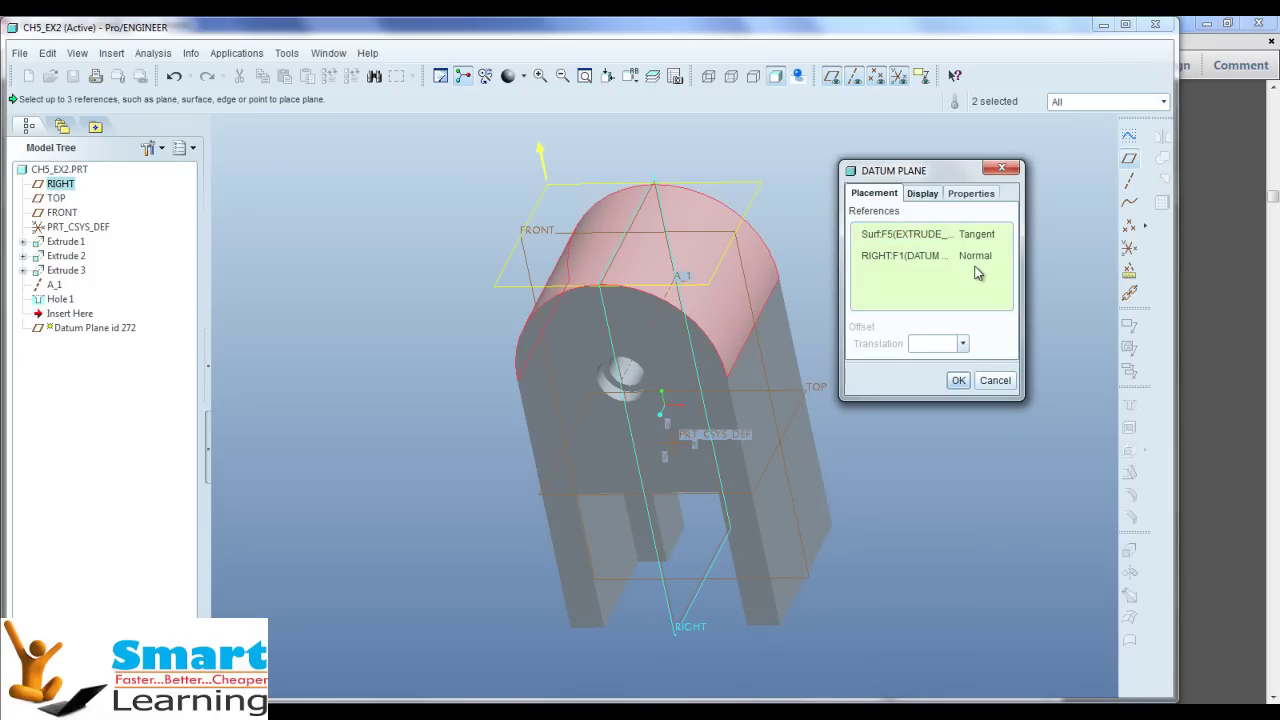
# - Change the constraints to Through for the rounded surface and Offset for the RIGHT plane
pyautogui.click(976, 237)
pyautogui.click(982, 236)
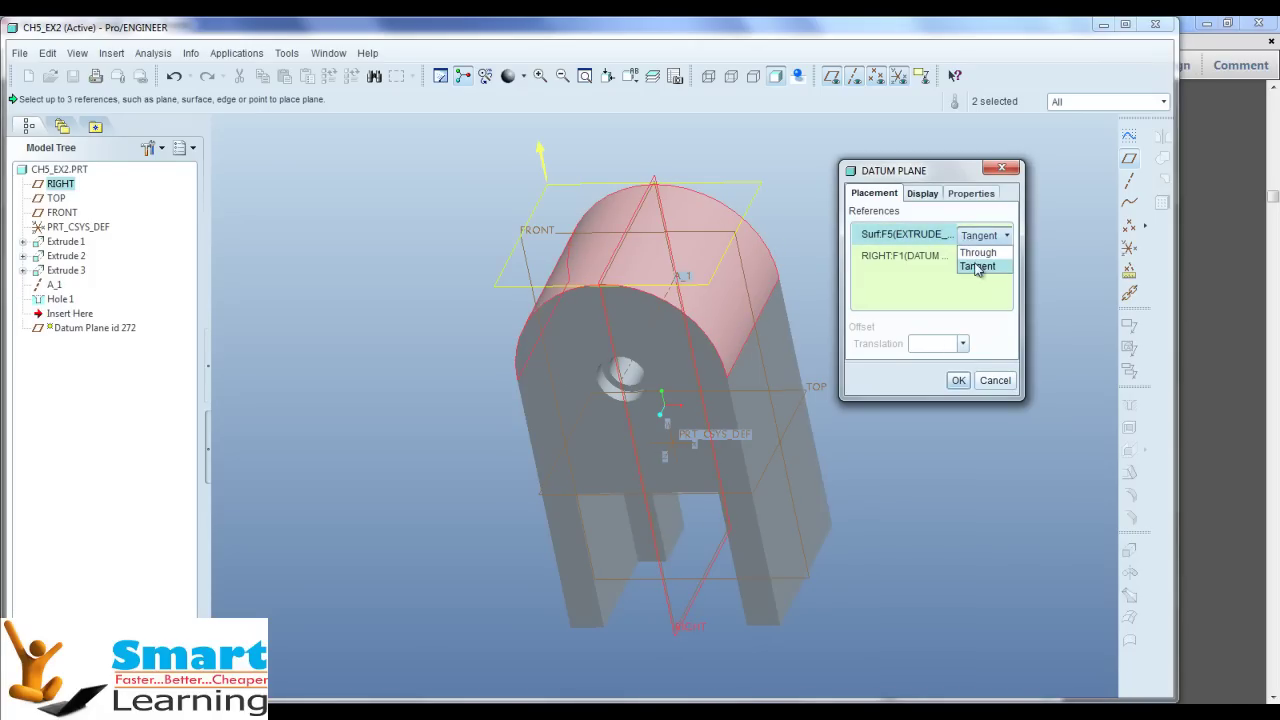
pyautogui.click(977, 252)
pyautogui.click(977, 259)
pyautogui.click(977, 258)
pyautogui.click(973, 274)
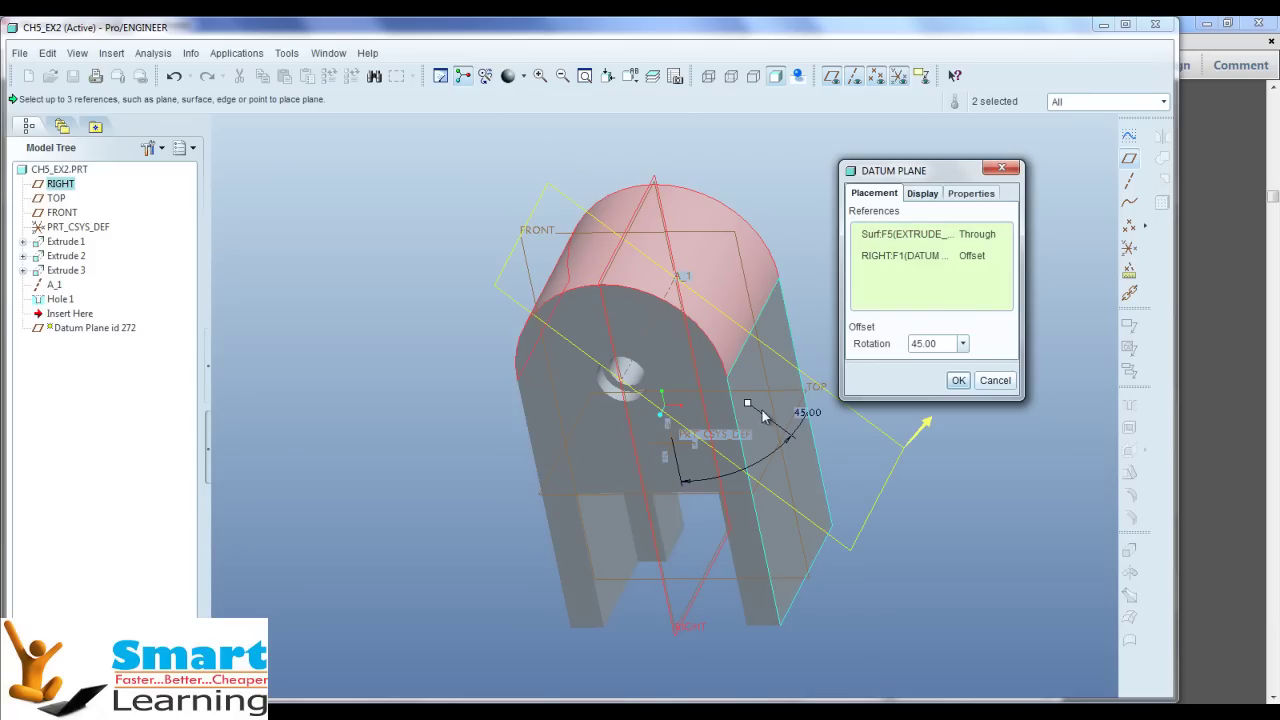
# - Rotate the datum plane preview to 43 degrees in the model and set its rotation offset to 45
pyautogui.moveTo(749, 403); pyautogui.dragTo(786, 440)
pyautogui.doubleClick(940, 344)
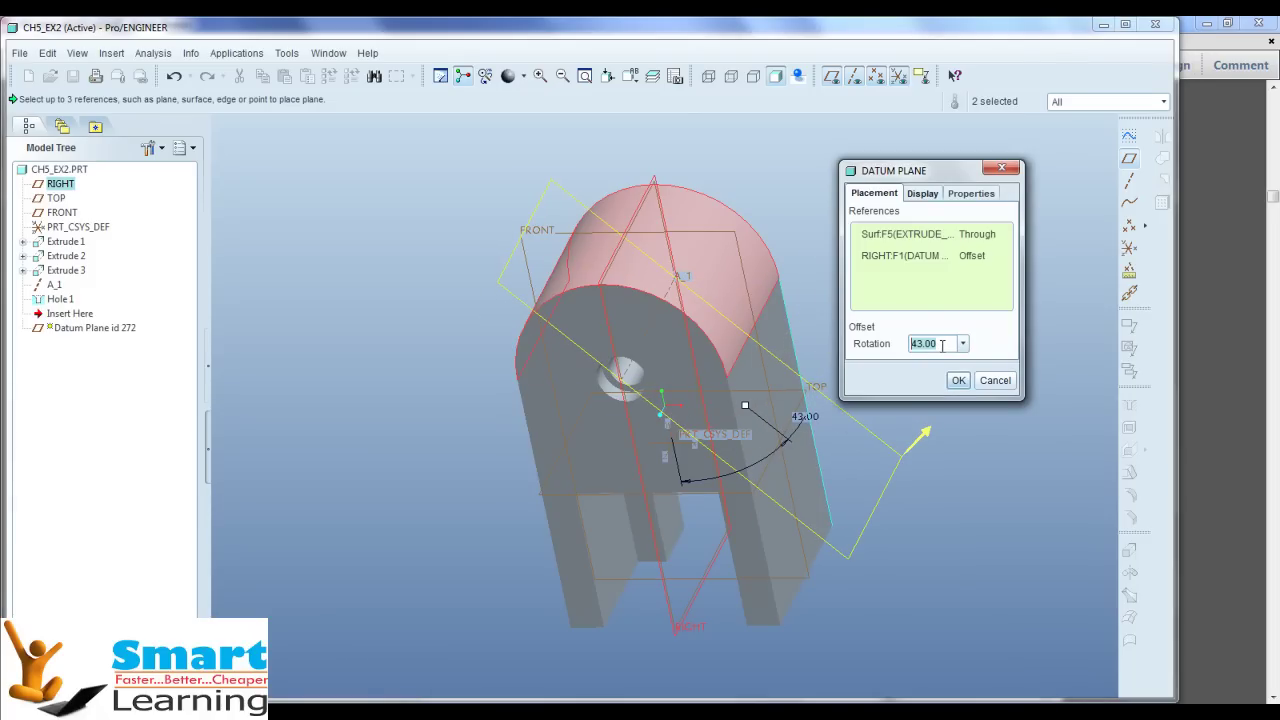
pyautogui.write('45')
pyautogui.press('Return')
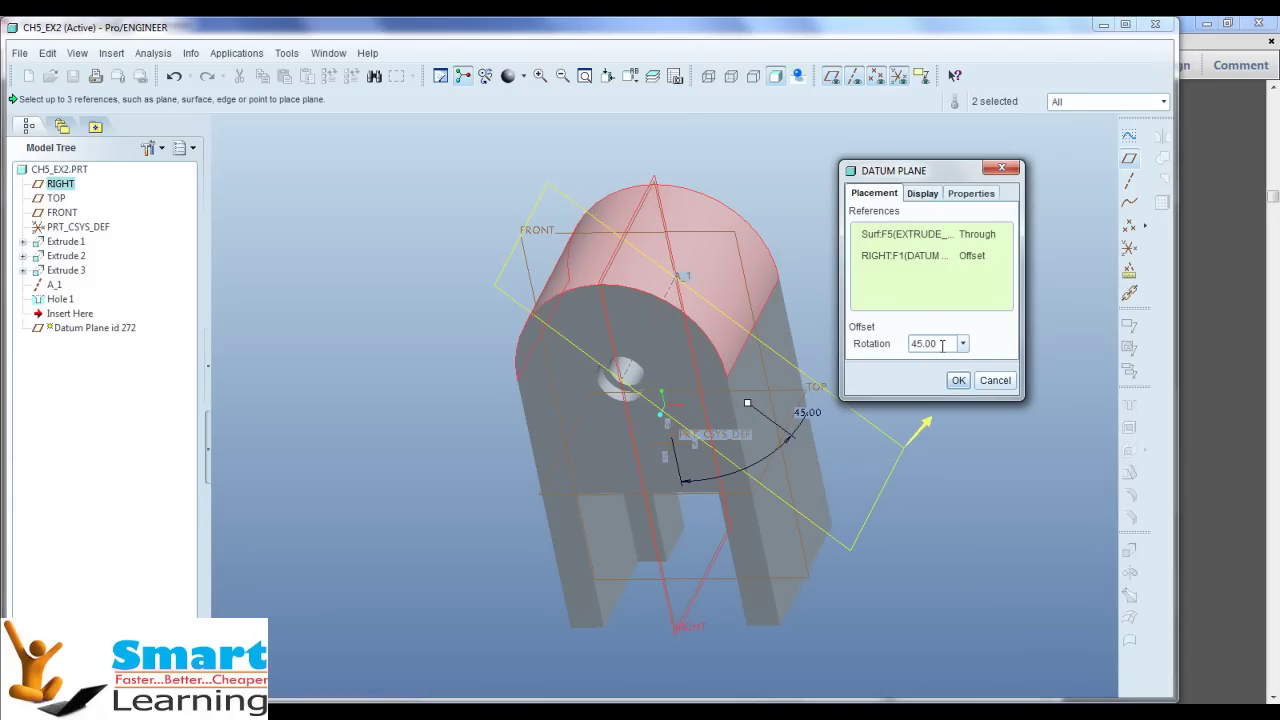
# - Try the Normal and Parallel constraints on the RIGHT plane reference, keeping the rounded surface at Through
pyautogui.click(972, 256)
pyautogui.click(978, 257)
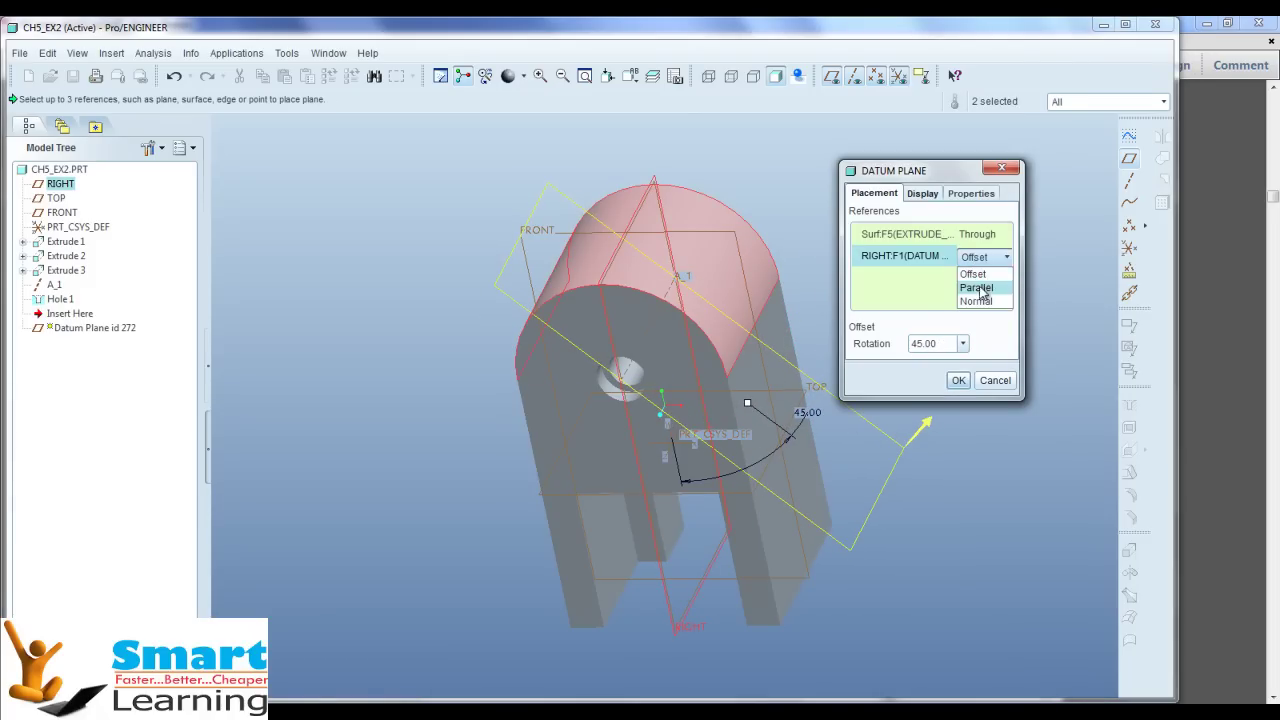
pyautogui.click(978, 301)
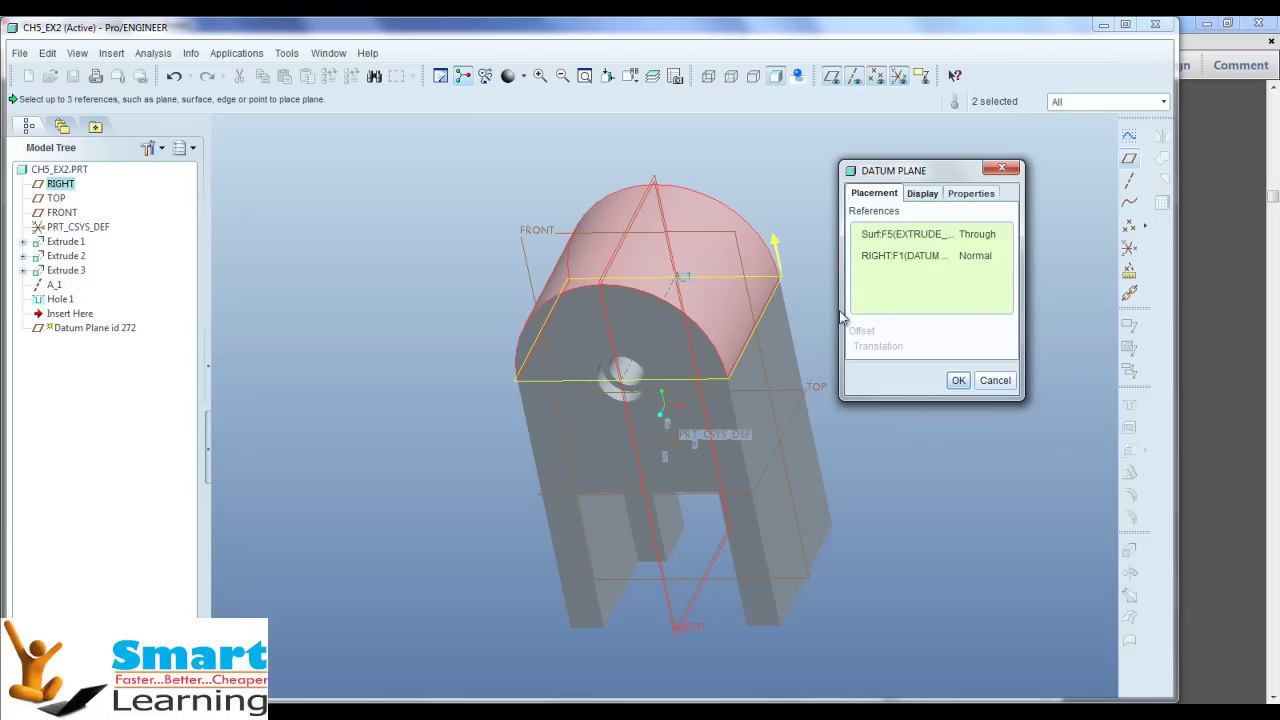
pyautogui.click(968, 257)
pyautogui.click(975, 257)
pyautogui.click(982, 289)
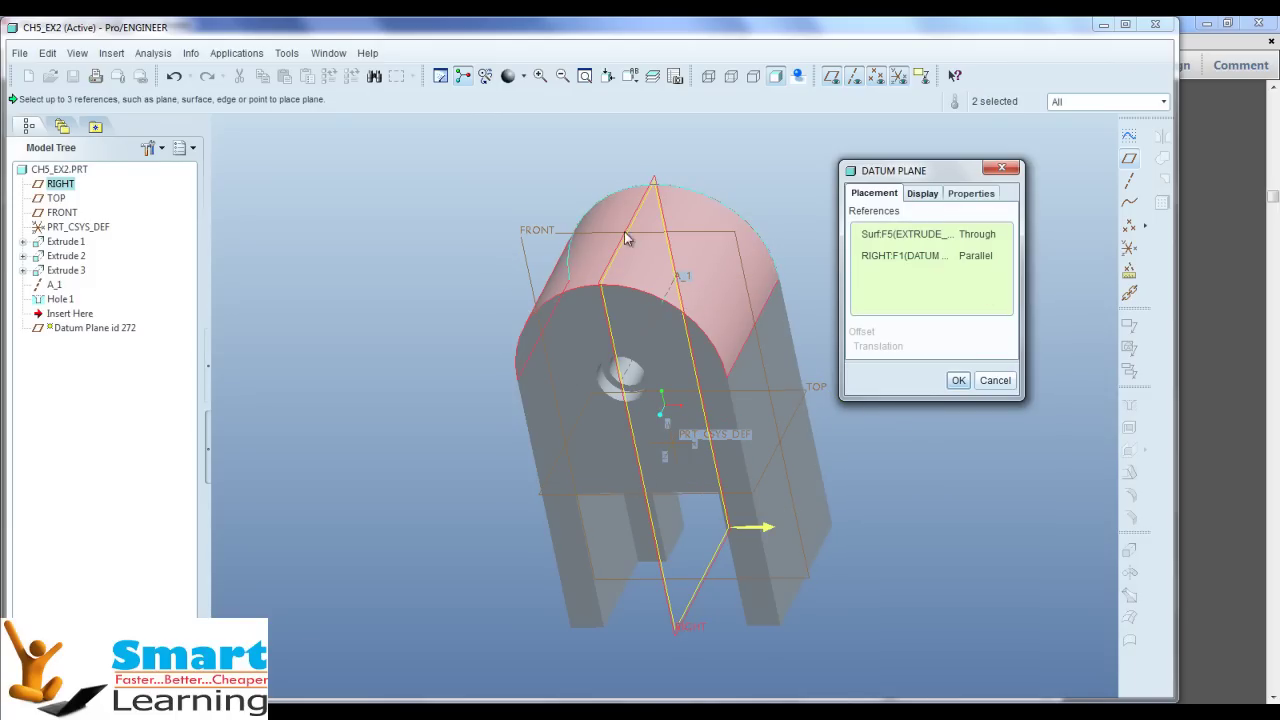
# - Set the RIGHT plane reference back to Offset and make the rounded surface reference Tangent
pyautogui.click(970, 257)
pyautogui.click(976, 257)
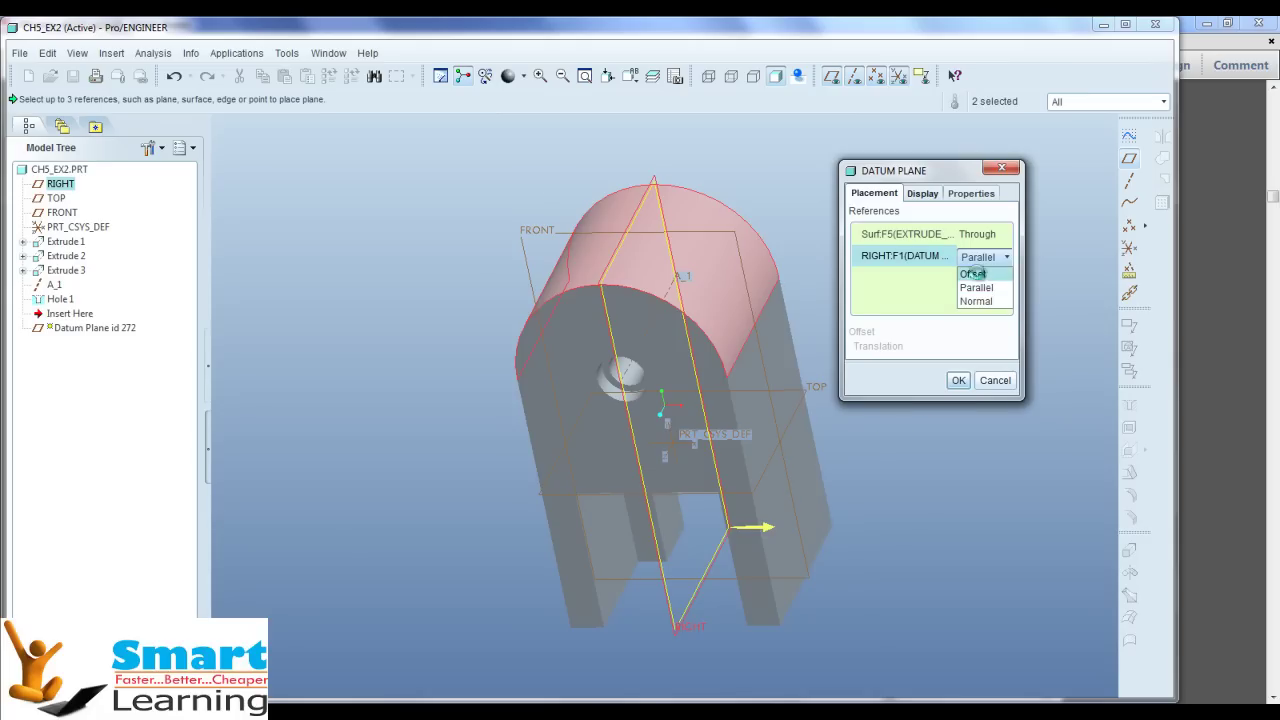
pyautogui.click(977, 278)
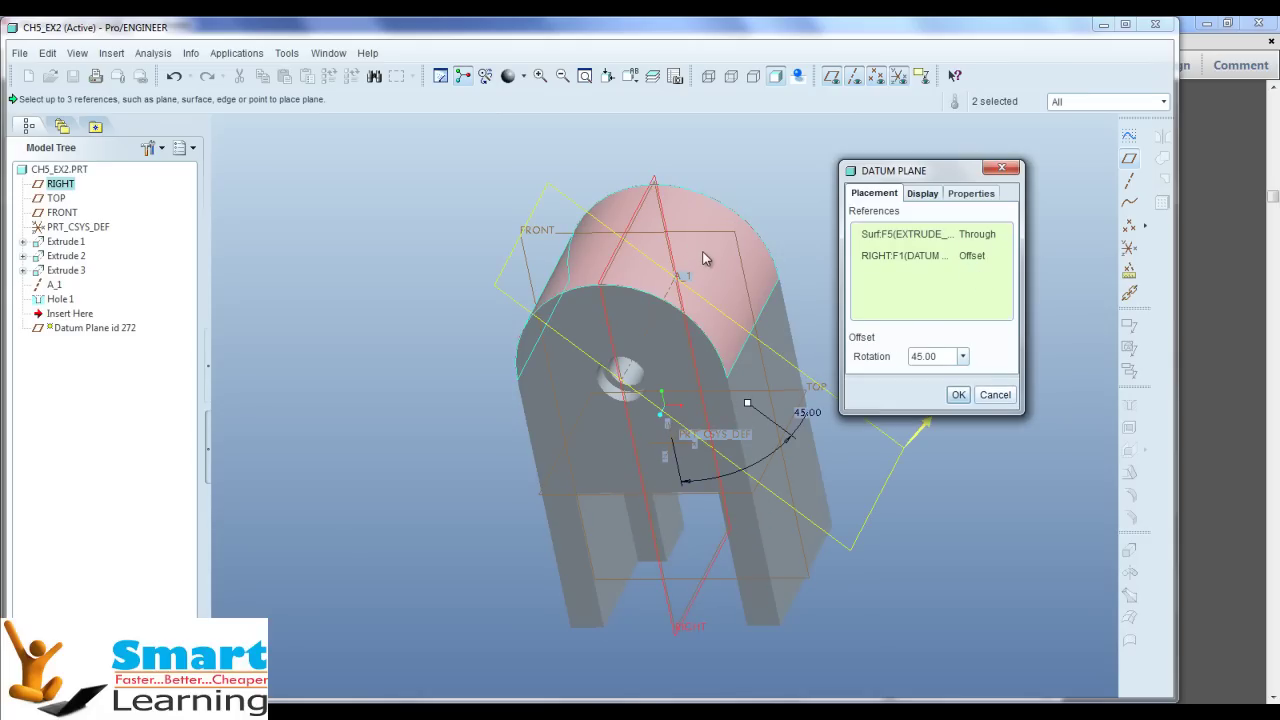
pyautogui.click(977, 234)
pyautogui.click(977, 237)
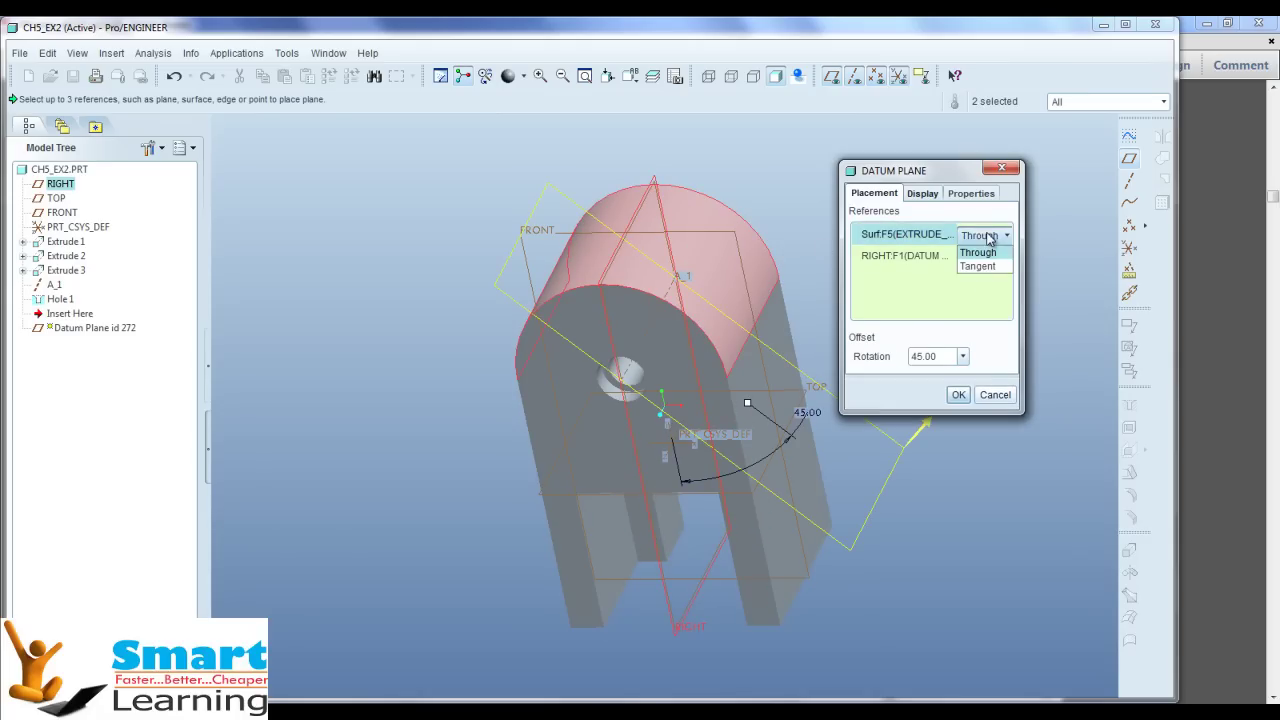
pyautogui.click(972, 266)
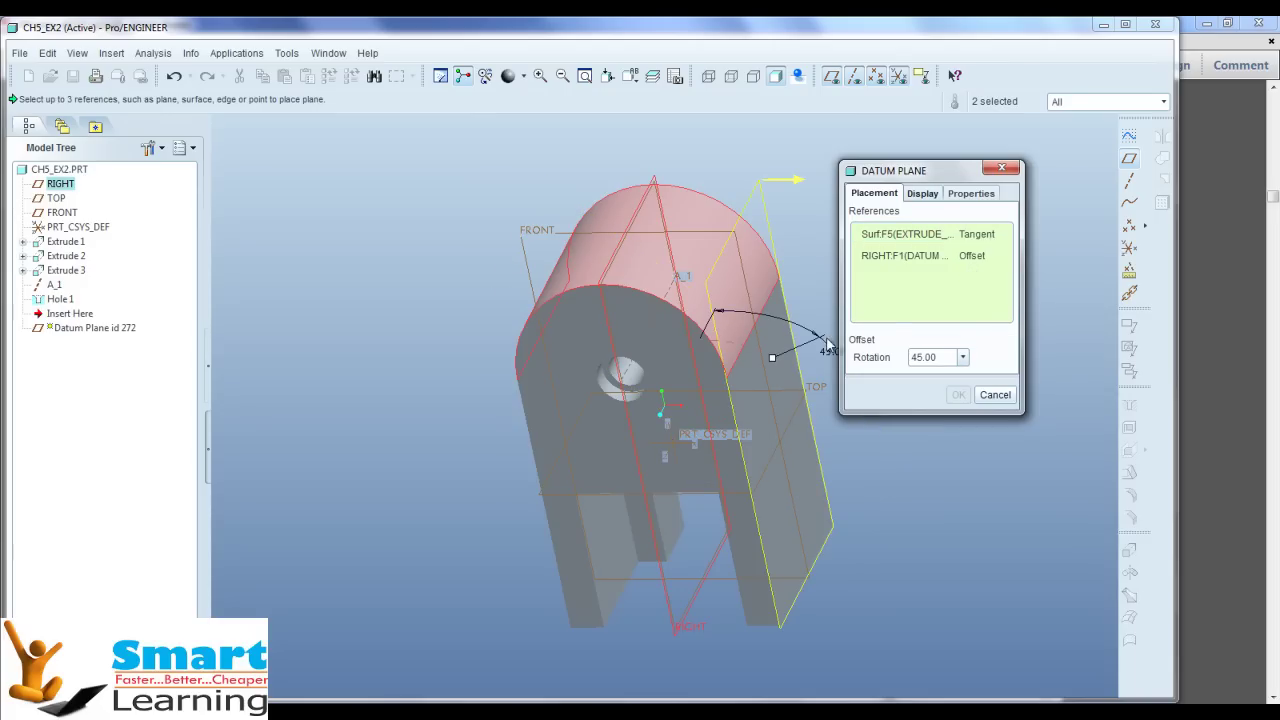
# - Try rotating the tangent datum plane to 64 degrees in the model, and set its rotation offset to 0
pyautogui.moveTo(773, 362); pyautogui.dragTo(763, 337)
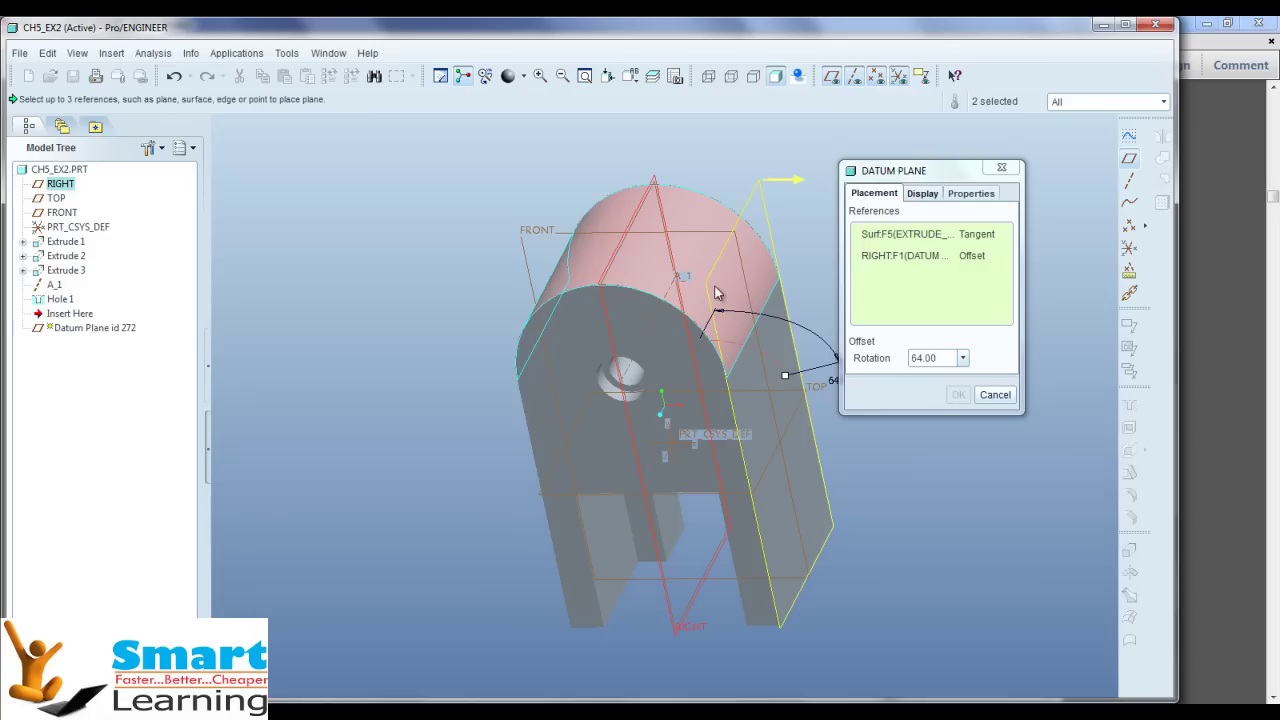
pyautogui.click(935, 358)
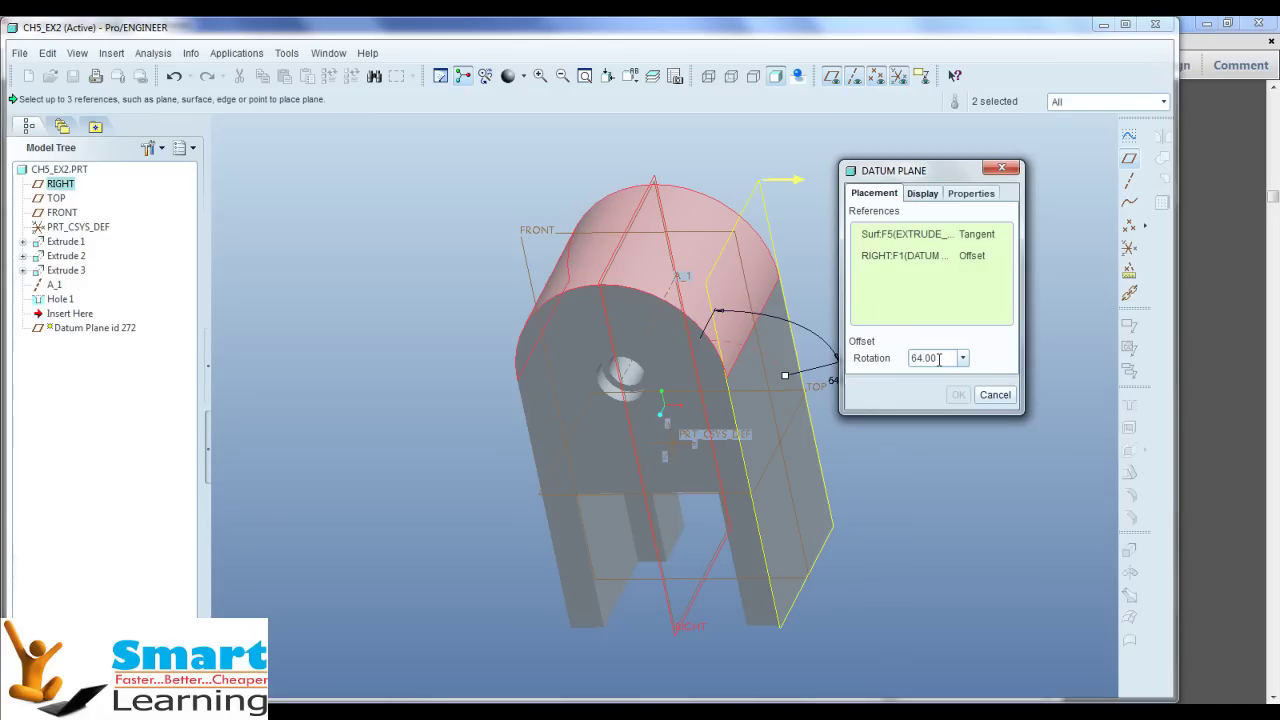
pyautogui.write('0')
pyautogui.press('Return')
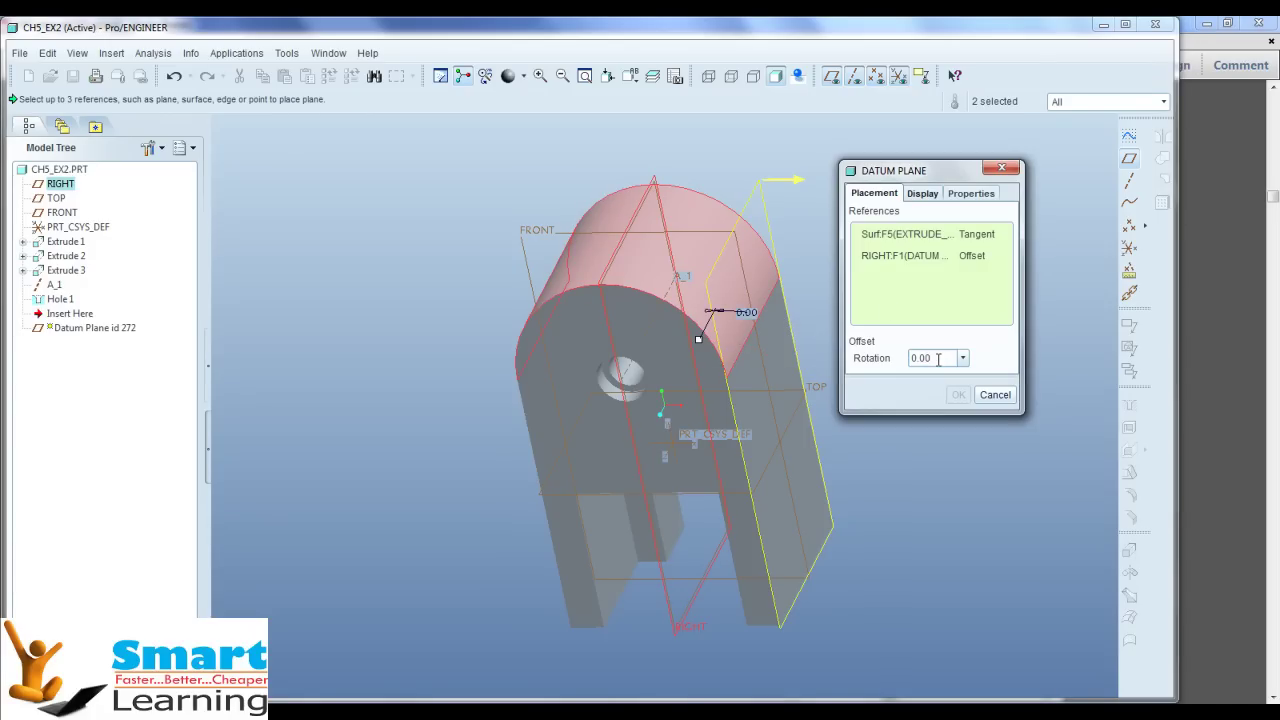
# - Make the datum plane Through the rounded surface and Parallel to the RIGHT plane
pyautogui.click(975, 234)
pyautogui.click(1003, 234)
pyautogui.click(983, 258)
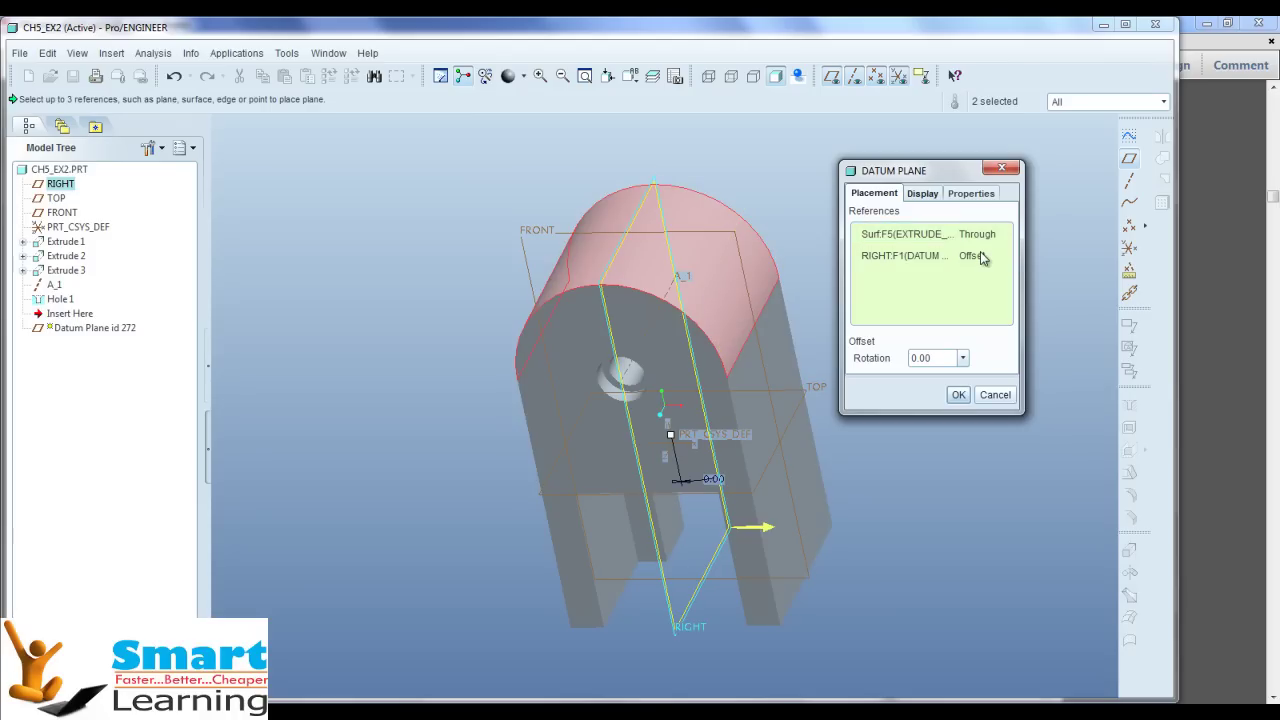
pyautogui.click(979, 258)
pyautogui.click(980, 257)
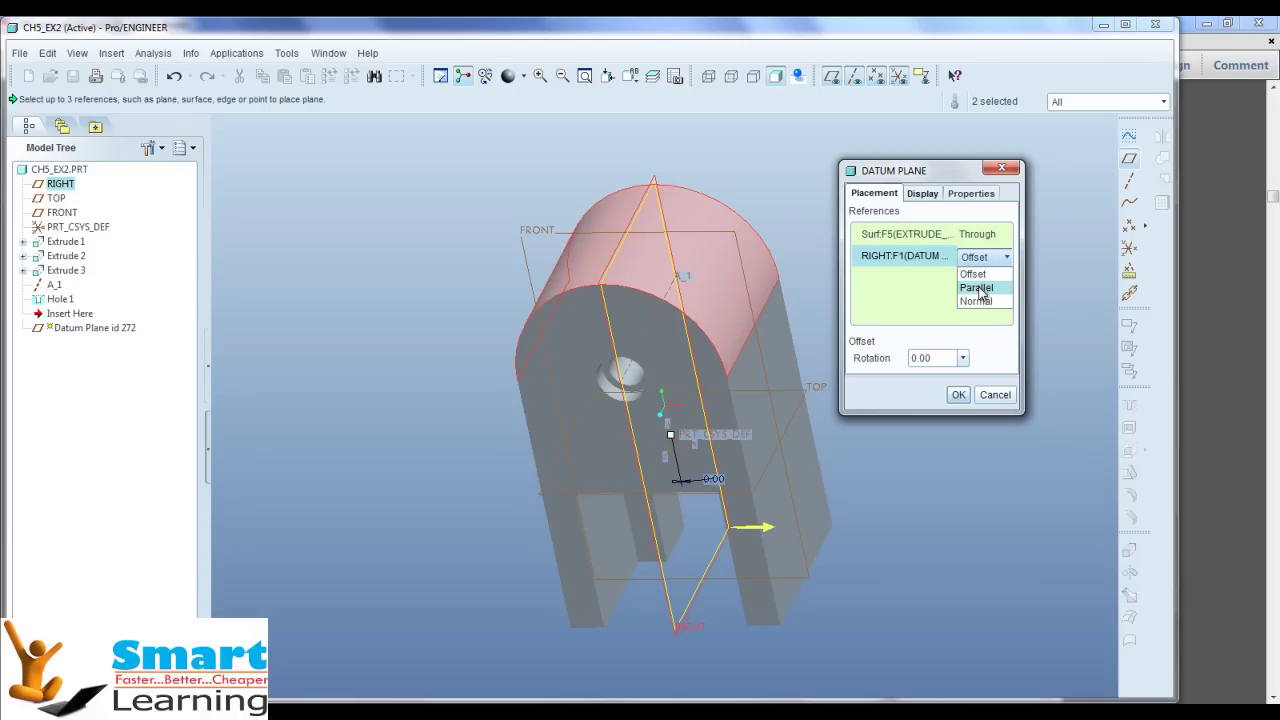
pyautogui.click(979, 288)
# - Switch the RIGHT plane reference to Normal and the rounded surface reference to Tangent
pyautogui.click(980, 257)
pyautogui.click(1005, 257)
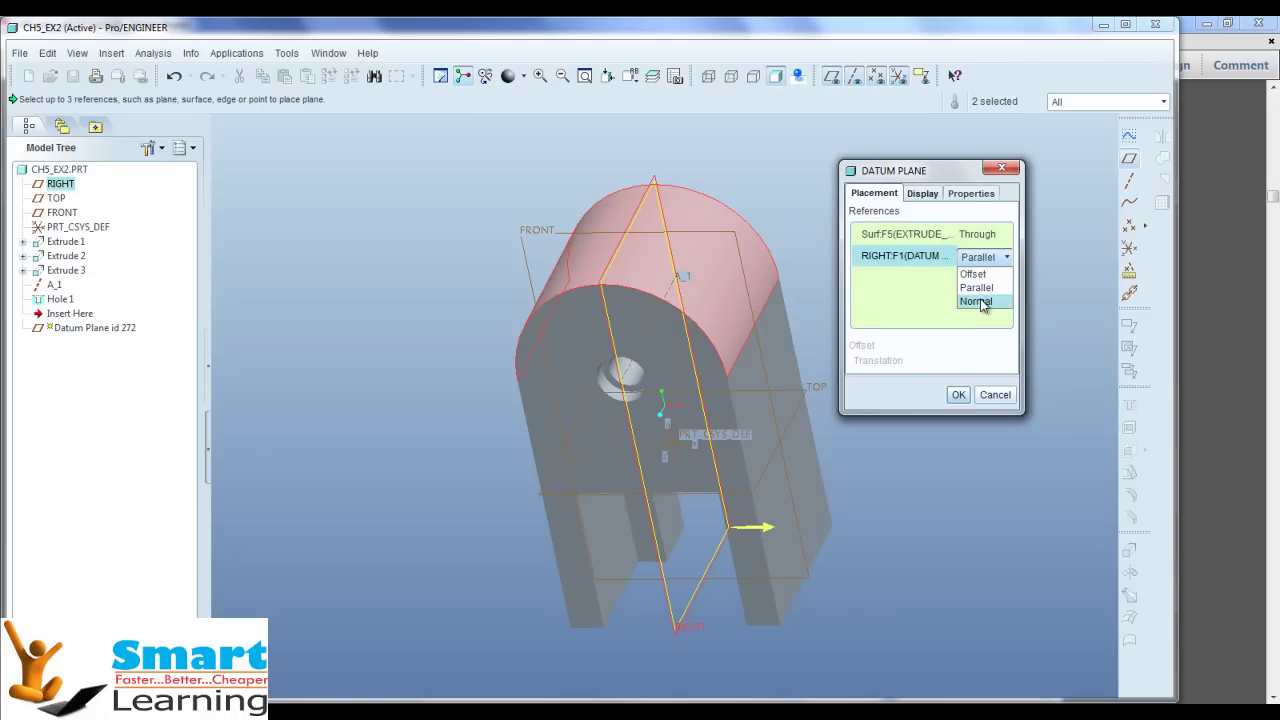
pyautogui.click(976, 301)
pyautogui.click(975, 234)
pyautogui.click(980, 235)
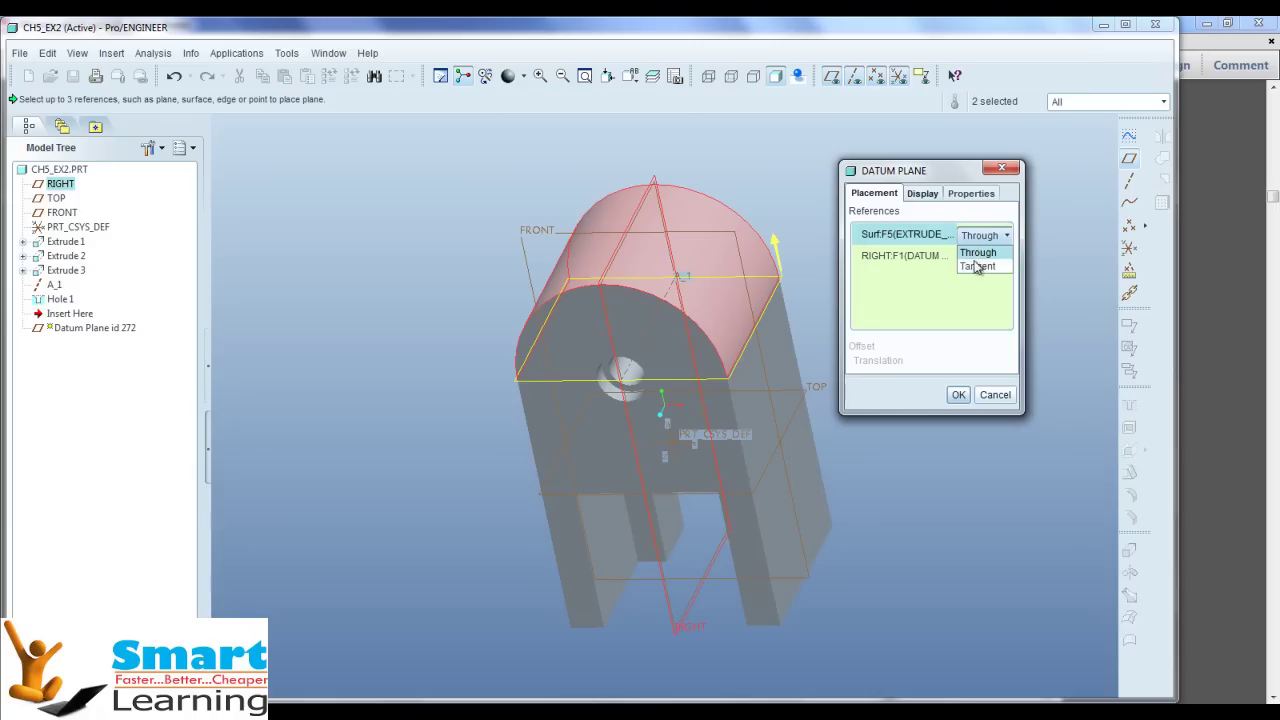
pyautogui.click(976, 266)
# - Try the Parallel constraint on the RIGHT plane with the tangent surface, and restore it to Normal
pyautogui.click(972, 257)
pyautogui.click(976, 257)
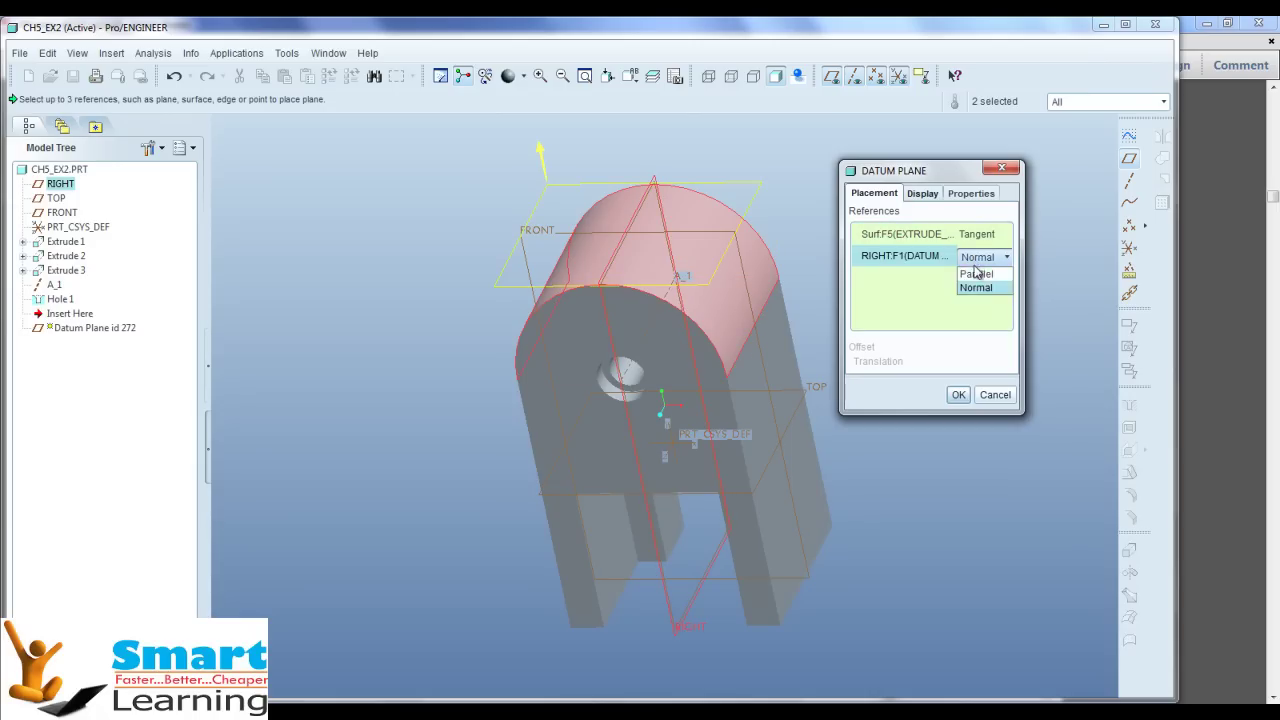
pyautogui.click(976, 273)
pyautogui.click(972, 254)
pyautogui.click(978, 258)
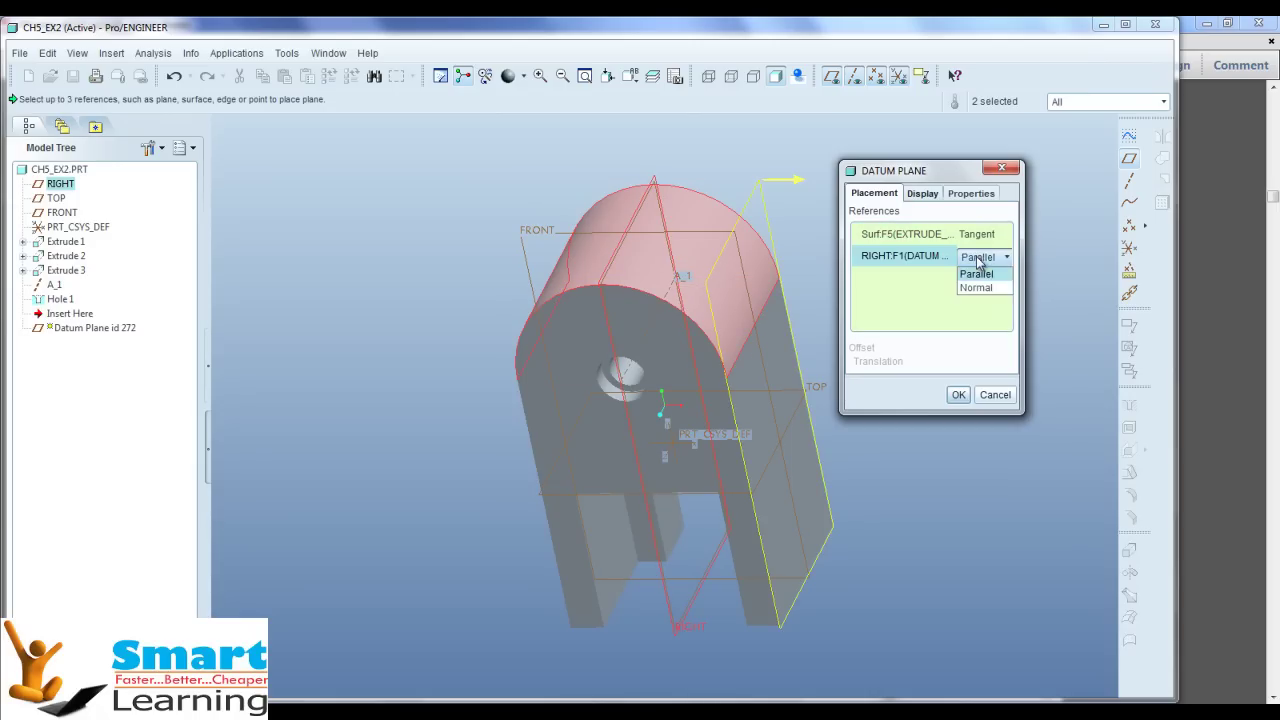
pyautogui.click(976, 287)
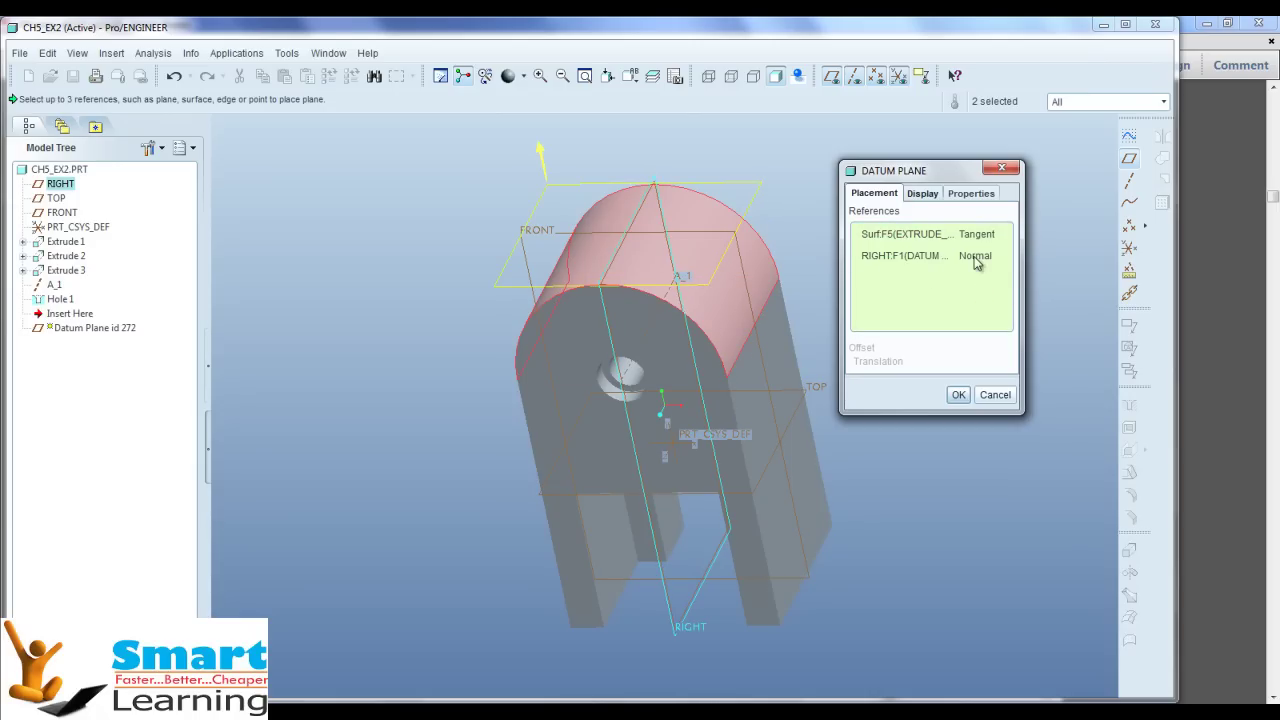
# - Set the rounded surface reference to Through and open the constraint choices for the RIGHT plane reference
pyautogui.click(977, 238)
pyautogui.click(978, 240)
pyautogui.click(978, 256)
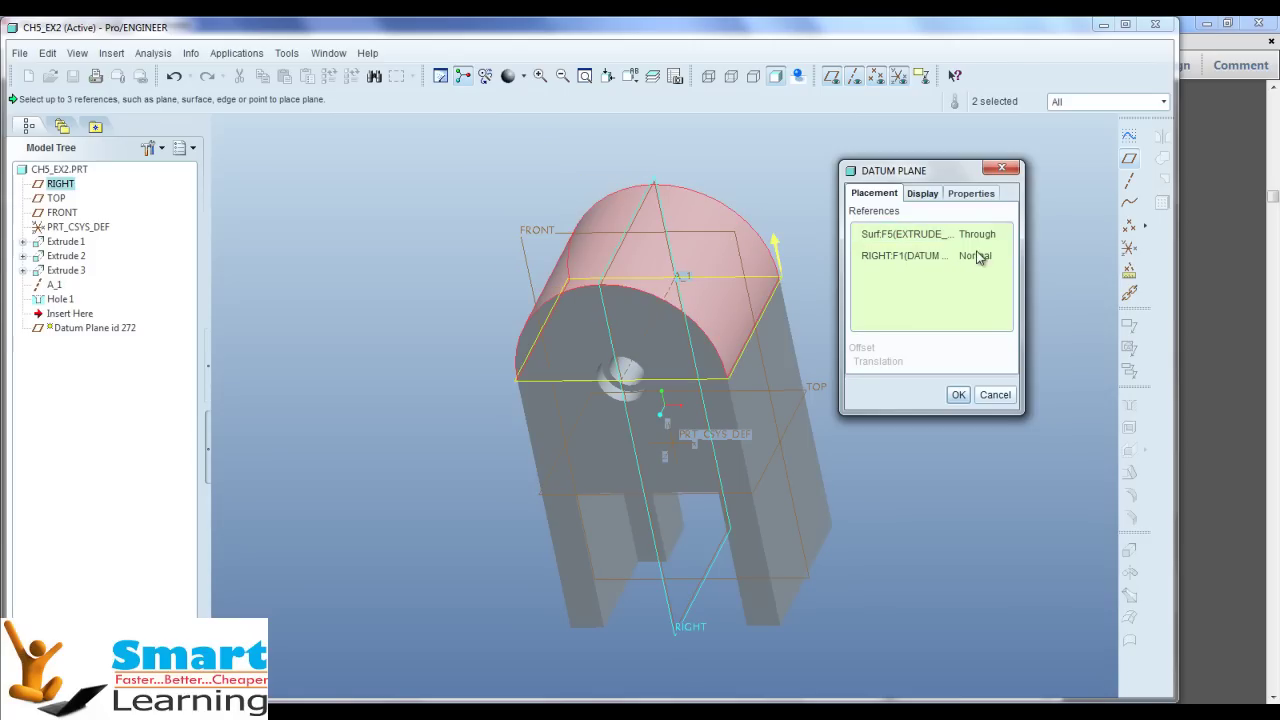
pyautogui.click(969, 259)
pyautogui.click(974, 258)
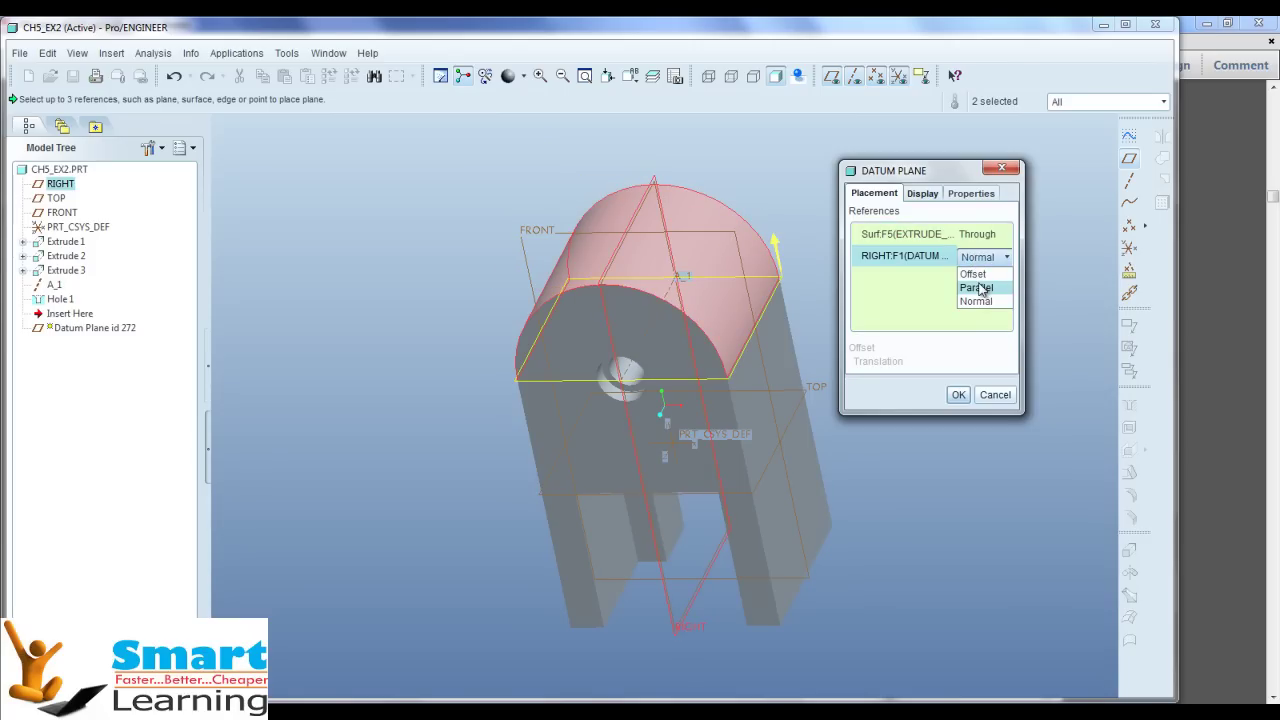